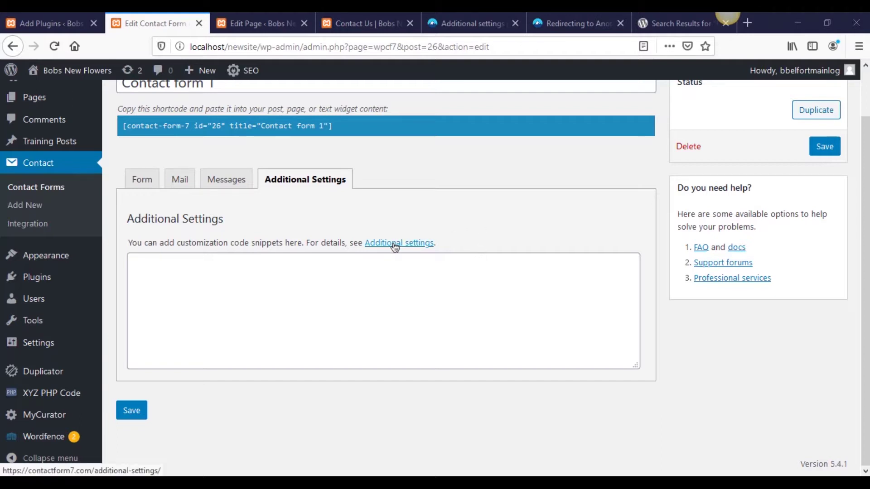
- Compare the subscribers-only mode snippet in the Contact Form 7 documentation with the Additional Settings field of Contact form 1
{"action": "left_click", "coordinate": [465, 25]}
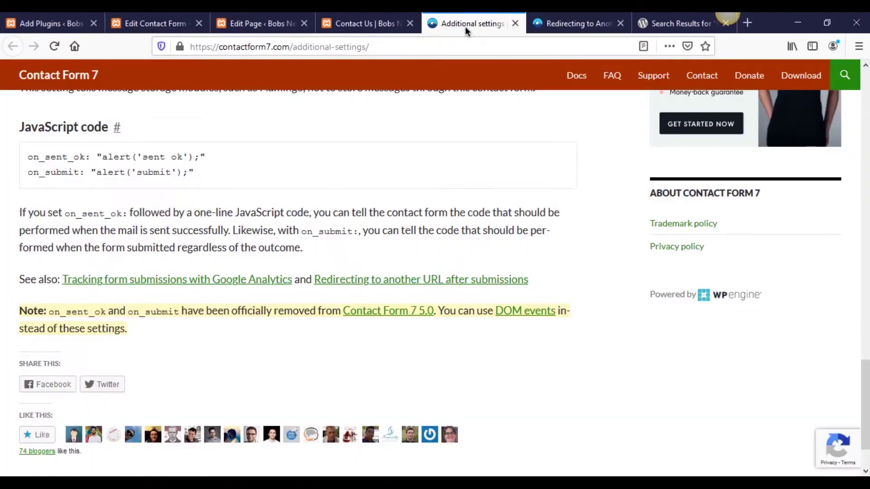
{"action": "scroll", "coordinate": [371, 199], "scroll_direction": "up", "scroll_amount": 15}
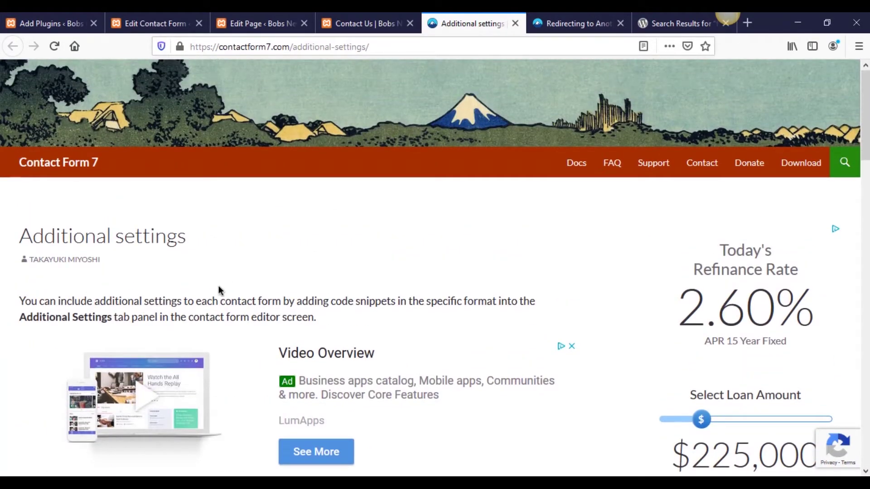
{"action": "scroll", "coordinate": [219, 289], "scroll_direction": "down", "scroll_amount": 5}
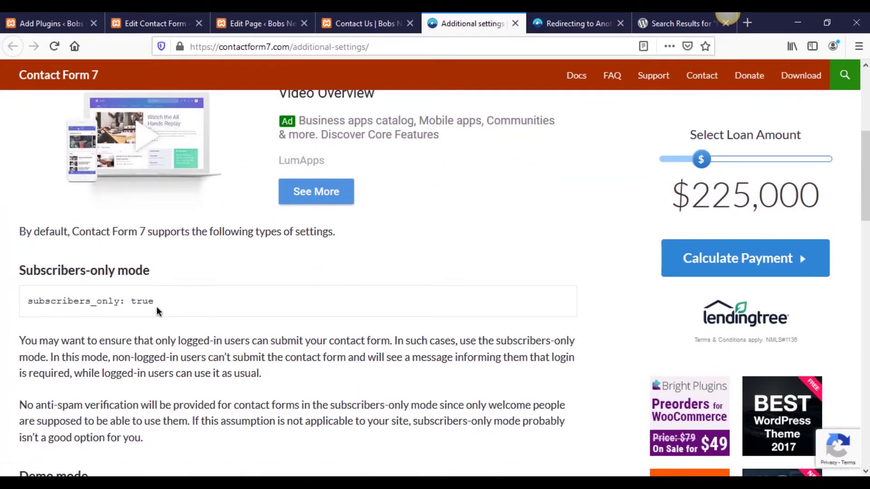
{"action": "triple_click", "coordinate": [136, 301]}
{"action": "left_click", "coordinate": [370, 23]}
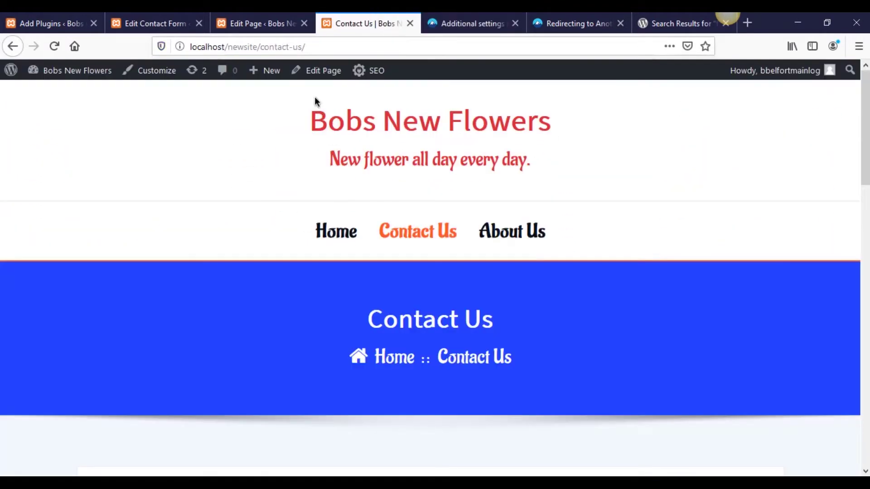
{"action": "left_click", "coordinate": [299, 18]}
{"action": "left_click", "coordinate": [154, 23]}
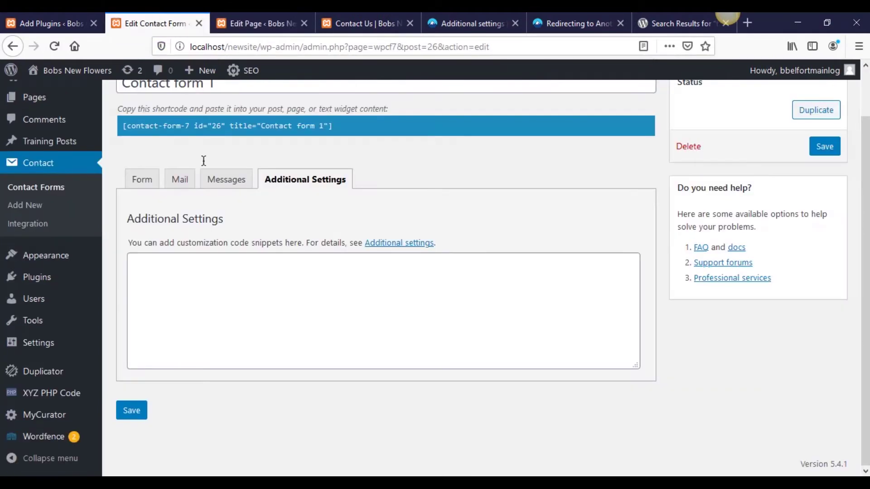
{"action": "left_click", "coordinate": [273, 319]}
{"action": "left_click", "coordinate": [473, 20]}
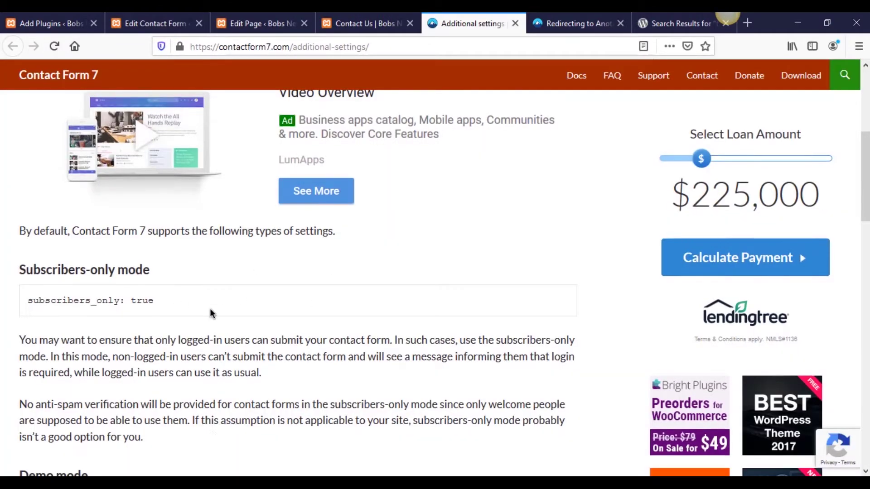
- Read the Demo mode section of the additional settings documentation, including its demo_mode: on snippet and response message
{"action": "scroll", "coordinate": [212, 311], "scroll_direction": "down", "scroll_amount": 4}
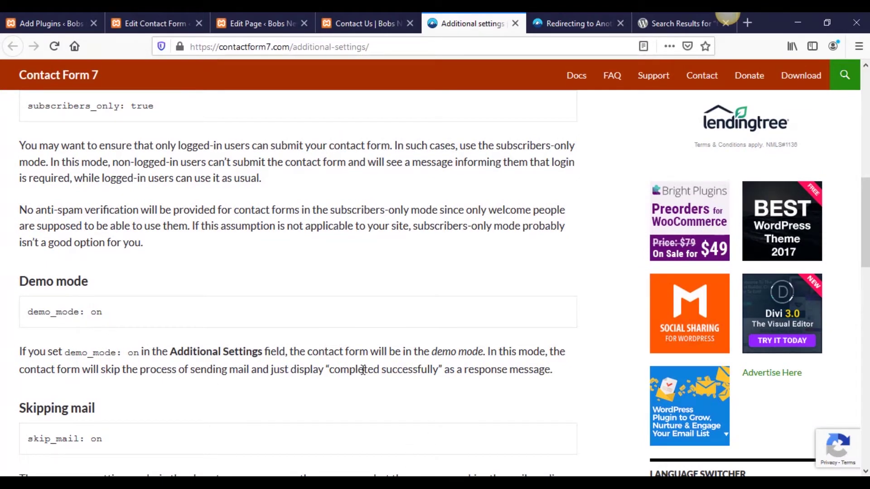
{"action": "left_click_drag", "start_coordinate": [329, 370], "coordinate": [438, 371]}
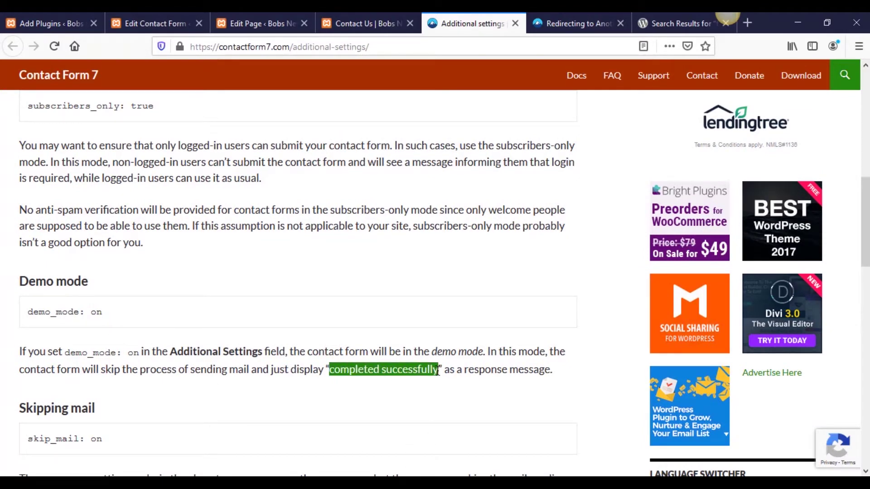
{"action": "left_click", "coordinate": [438, 371]}
{"action": "scroll", "coordinate": [432, 322], "scroll_direction": "down", "scroll_amount": 3}
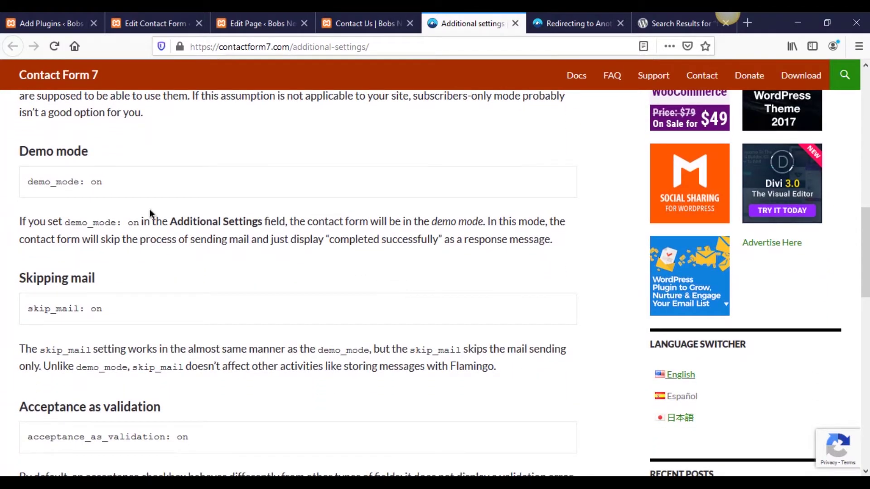
{"action": "left_click_drag", "start_coordinate": [26, 182], "coordinate": [119, 185]}
{"action": "left_click", "coordinate": [119, 185]}
- Review the documentation sections on skipping mail, acceptance as validation, Flamingo, suppressing message storage and JavaScript code
{"action": "scroll", "coordinate": [99, 196], "scroll_direction": "down", "scroll_amount": 3}
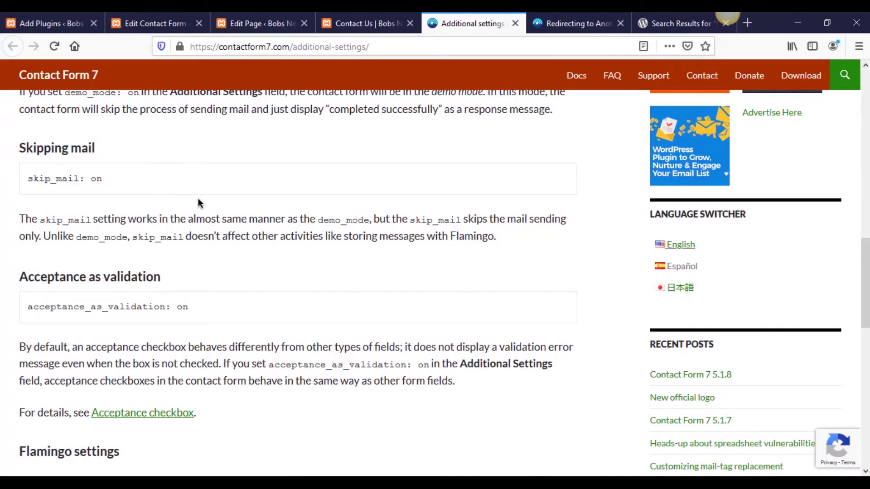
{"action": "scroll", "coordinate": [202, 200], "scroll_direction": "down", "scroll_amount": 1}
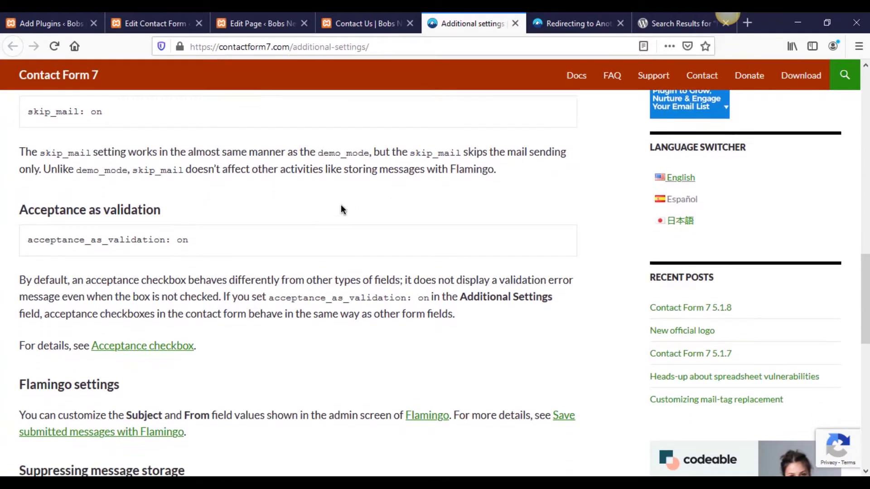
{"action": "scroll", "coordinate": [342, 209], "scroll_direction": "down", "scroll_amount": 1}
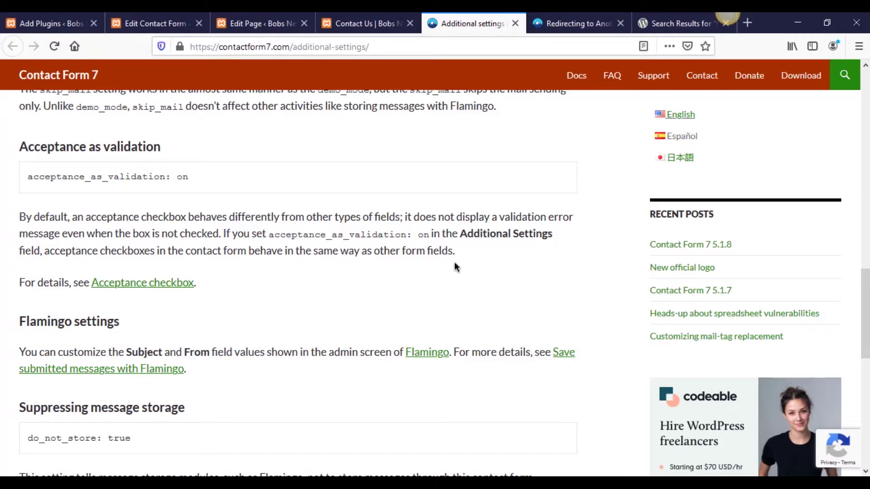
{"action": "scroll", "coordinate": [451, 263], "scroll_direction": "down", "scroll_amount": 3}
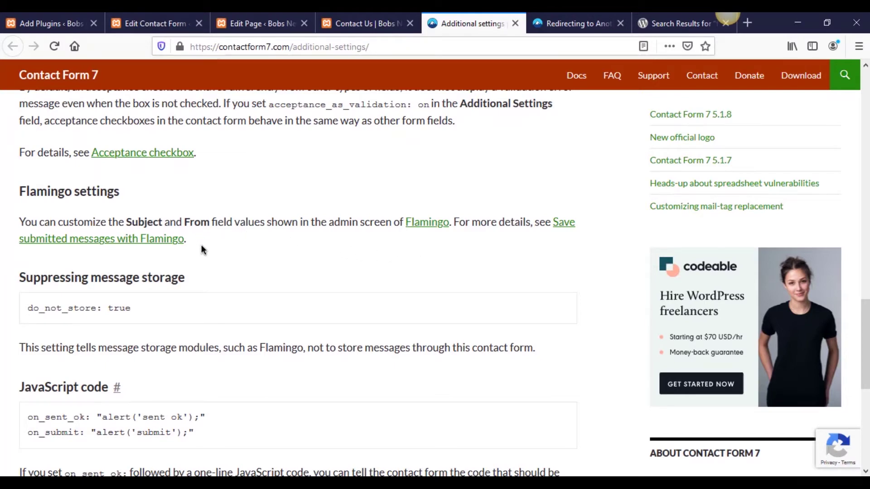
{"action": "scroll", "coordinate": [201, 245], "scroll_direction": "down", "scroll_amount": 3}
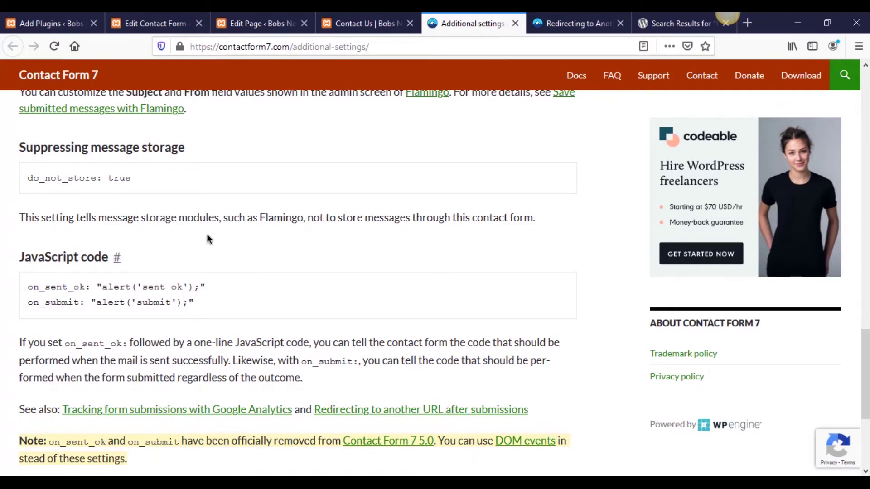
{"action": "scroll", "coordinate": [244, 216], "scroll_direction": "down", "scroll_amount": 3}
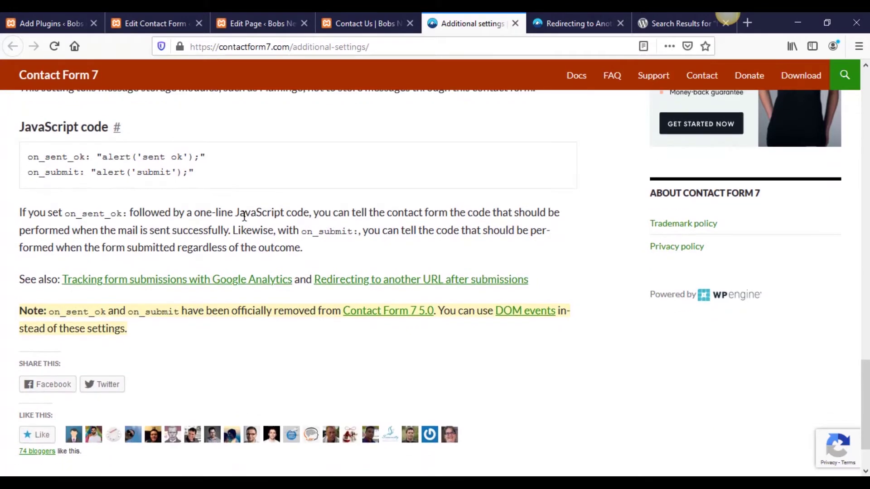
{"action": "scroll", "coordinate": [181, 151], "scroll_direction": "up", "scroll_amount": 2}
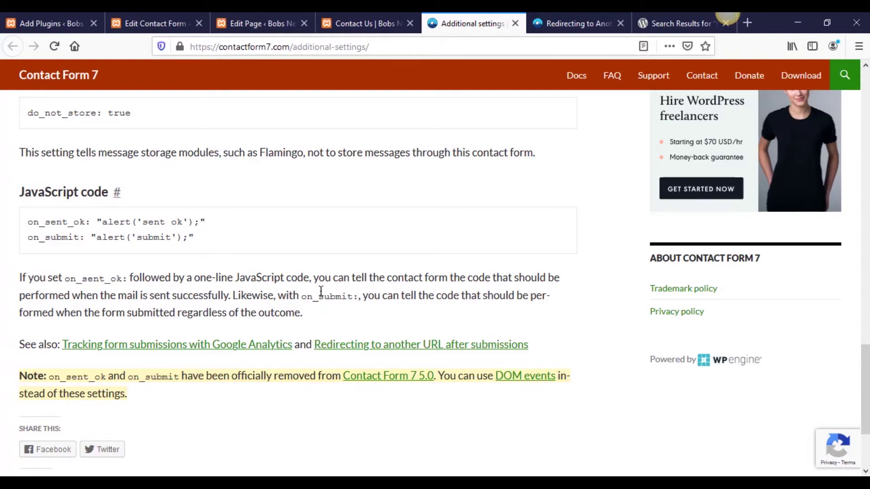
{"action": "scroll", "coordinate": [266, 280], "scroll_direction": "up", "scroll_amount": 20}
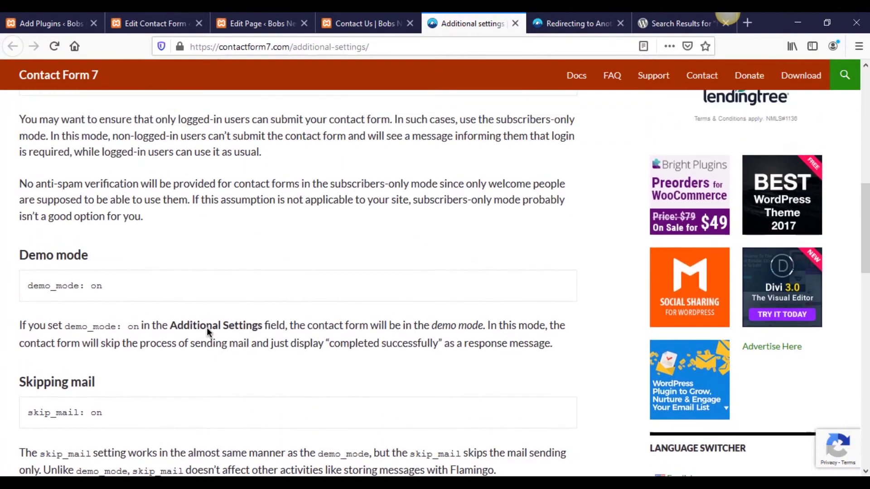
{"action": "scroll", "coordinate": [210, 326], "scroll_direction": "down", "scroll_amount": 20}
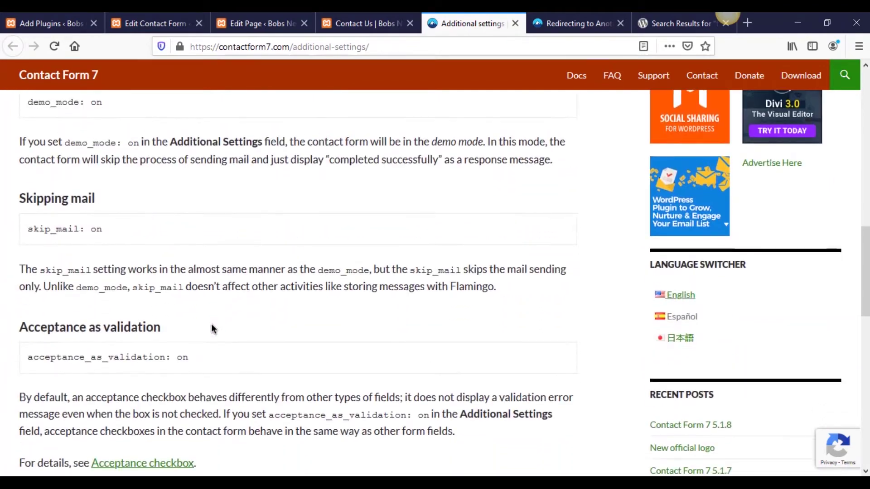
{"action": "scroll", "coordinate": [211, 324], "scroll_direction": "down", "scroll_amount": 3}
{"action": "scroll", "coordinate": [216, 321], "scroll_direction": "up", "scroll_amount": 3}
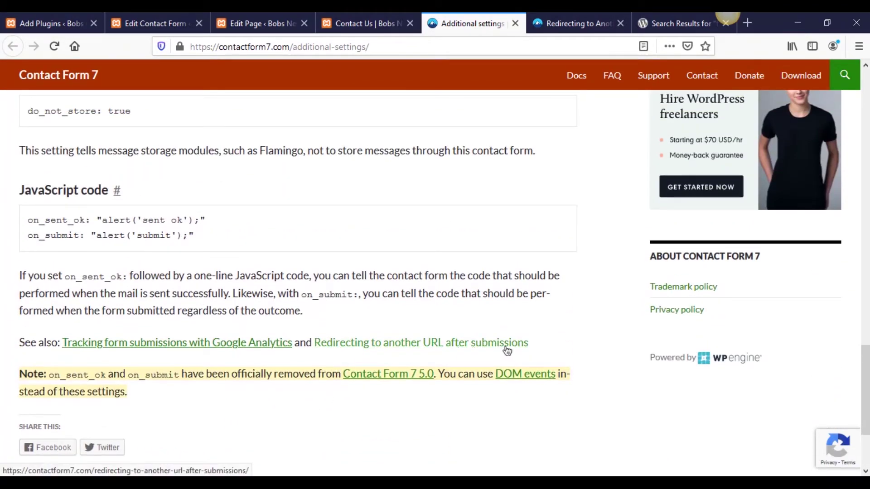
- Open the article on redirecting to another URL after submissions and read its explanation and example redirect script
{"action": "left_click", "coordinate": [545, 28]}
{"action": "scroll", "coordinate": [393, 222], "scroll_direction": "up", "scroll_amount": 1}
{"action": "scroll", "coordinate": [393, 231], "scroll_direction": "up", "scroll_amount": 3}
{"action": "scroll", "coordinate": [383, 291], "scroll_direction": "down", "scroll_amount": 1}
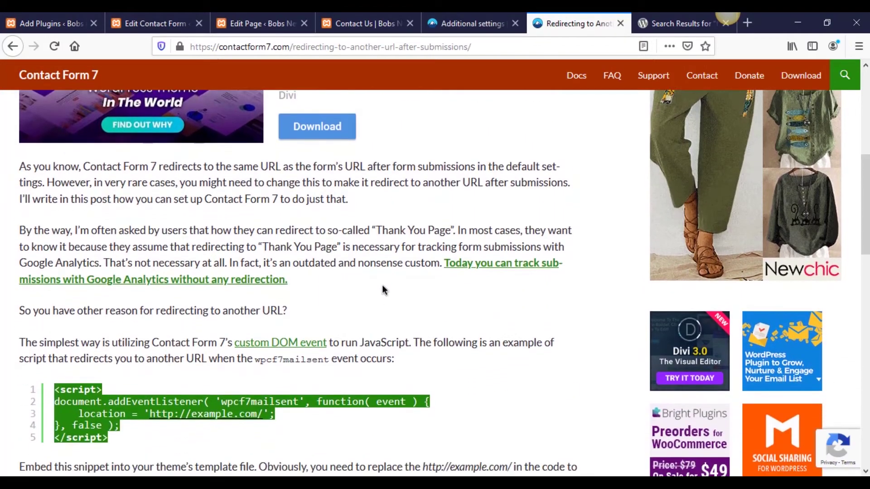
{"action": "left_click", "coordinate": [373, 303]}
{"action": "scroll", "coordinate": [393, 311], "scroll_direction": "down", "scroll_amount": 1}
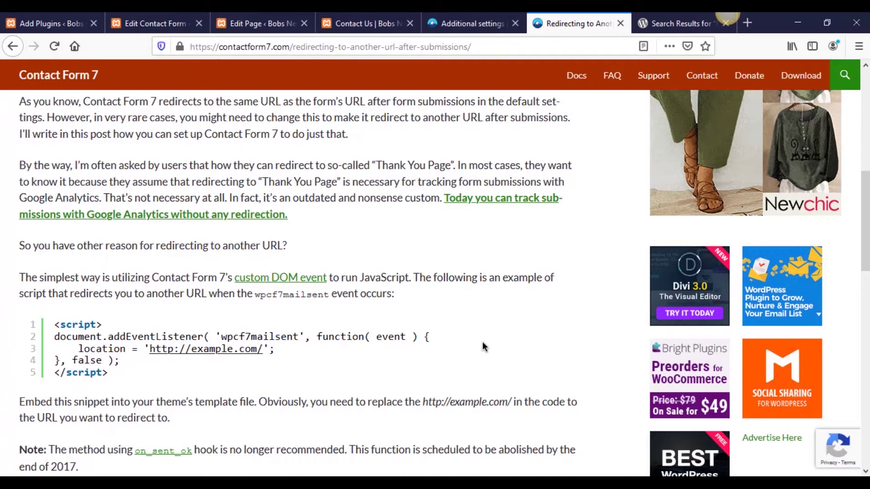
- Look over the contact form on the site's Contact Us page, from the name field down to the Send control
{"action": "left_click", "coordinate": [363, 23]}
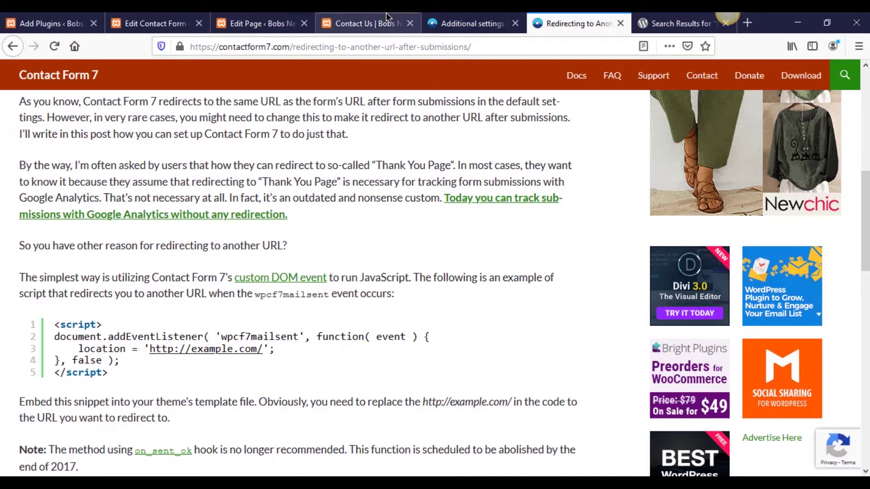
{"action": "scroll", "coordinate": [334, 373], "scroll_direction": "down", "scroll_amount": 5}
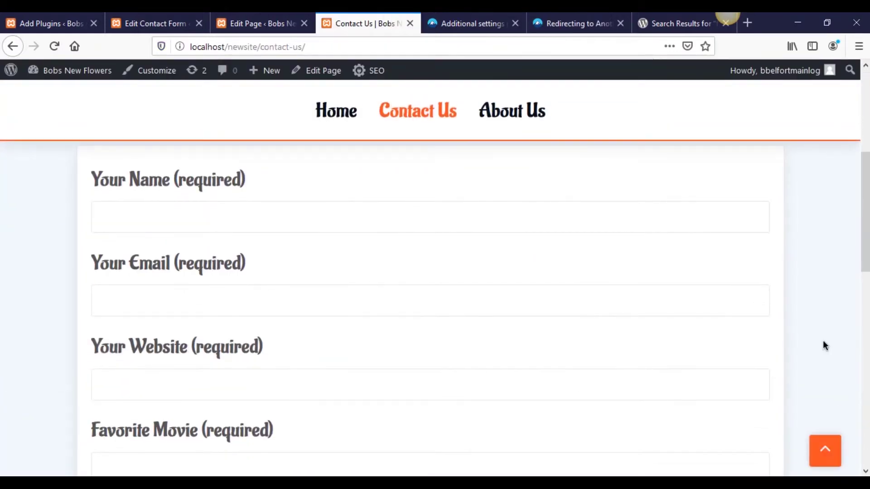
{"action": "scroll", "coordinate": [550, 368], "scroll_direction": "up", "scroll_amount": 3}
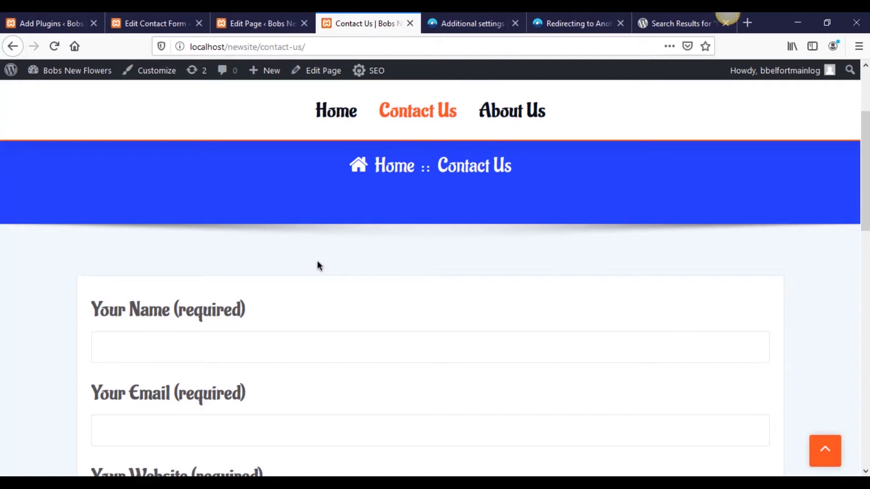
{"action": "scroll", "coordinate": [387, 311], "scroll_direction": "down", "scroll_amount": 12}
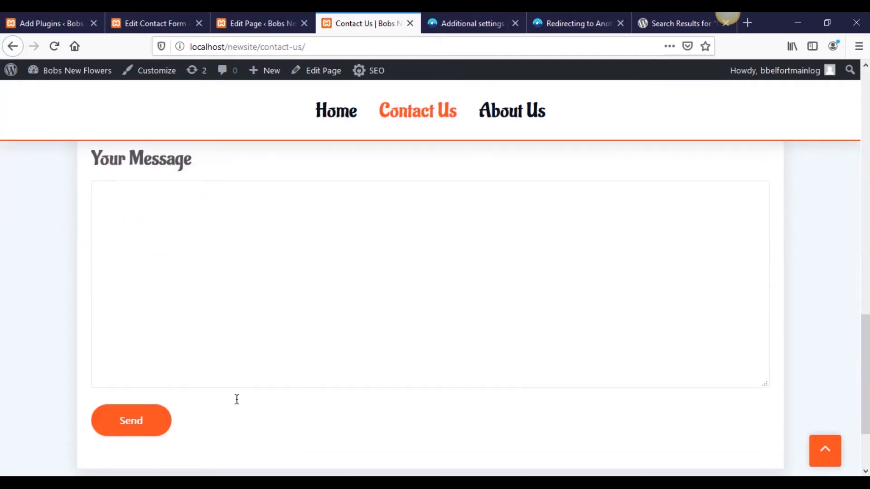
{"action": "scroll", "coordinate": [278, 417], "scroll_direction": "up", "scroll_amount": 12}
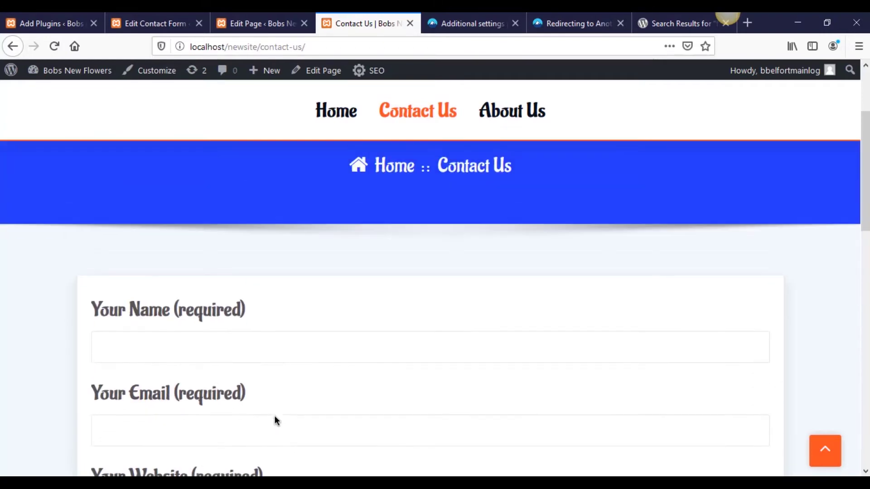
{"action": "scroll", "coordinate": [279, 417], "scroll_direction": "down", "scroll_amount": 3}
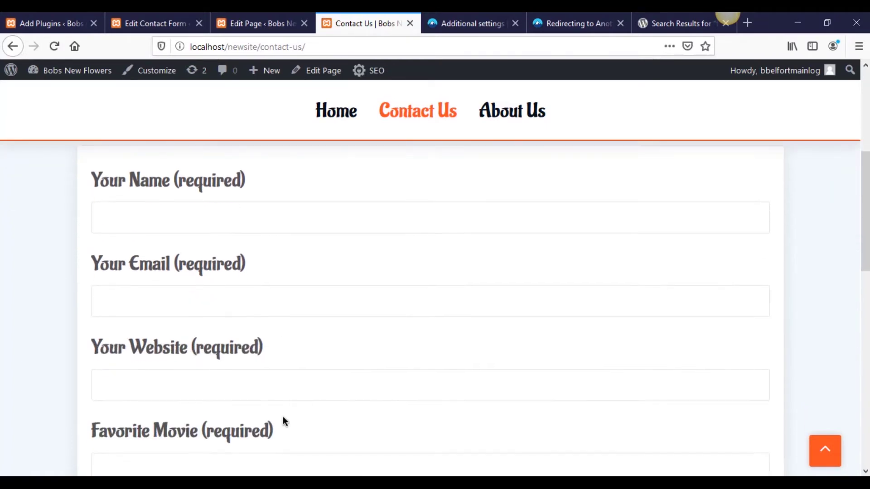
{"action": "scroll", "coordinate": [318, 380], "scroll_direction": "up", "scroll_amount": 2}
- Return to the redirect article and examine the example's script tags and the JavaScript code between them
{"action": "left_click", "coordinate": [531, 30]}
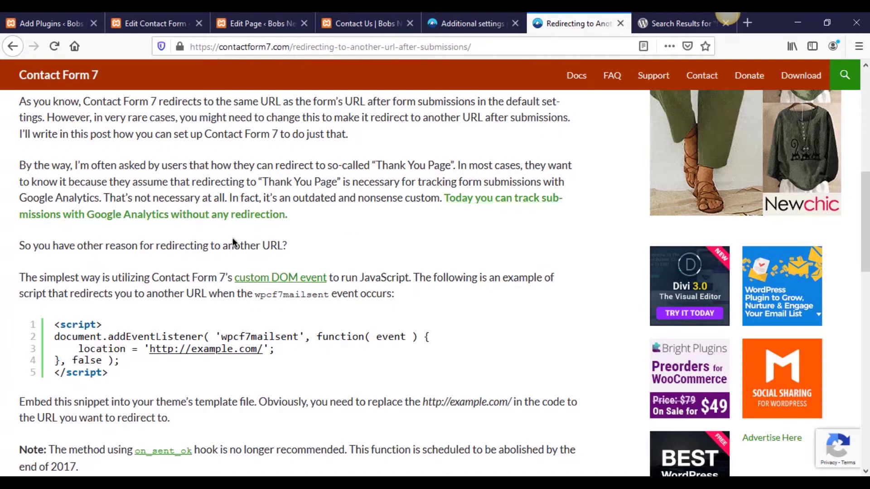
{"action": "scroll", "coordinate": [120, 278], "scroll_direction": "down", "scroll_amount": 3}
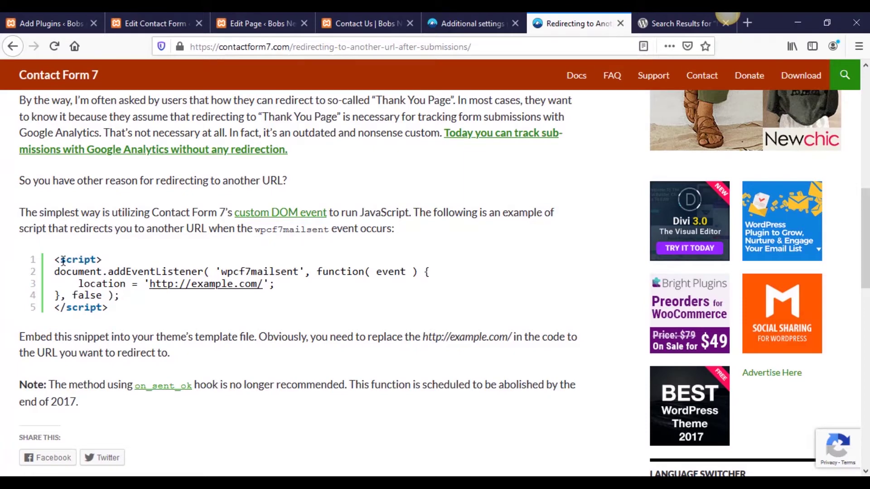
{"action": "left_click_drag", "start_coordinate": [55, 260], "coordinate": [103, 260]}
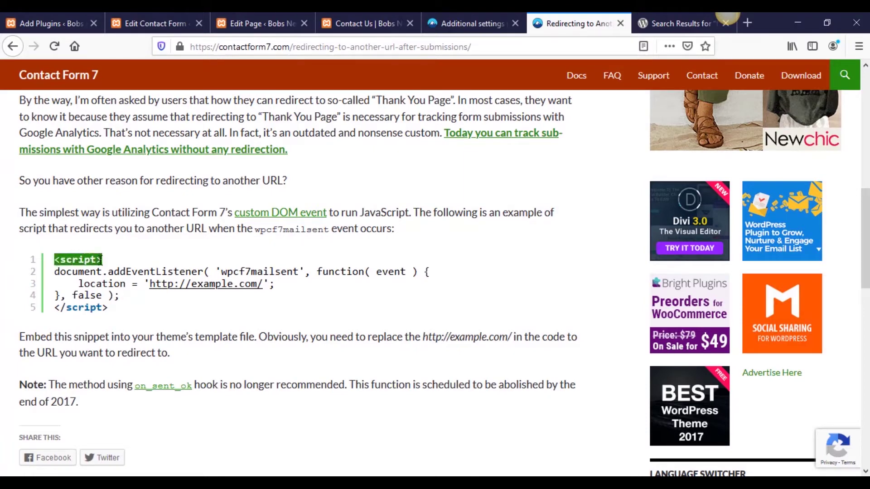
{"action": "left_click_drag", "start_coordinate": [111, 308], "coordinate": [54, 308]}
{"action": "left_click", "coordinate": [54, 309]}
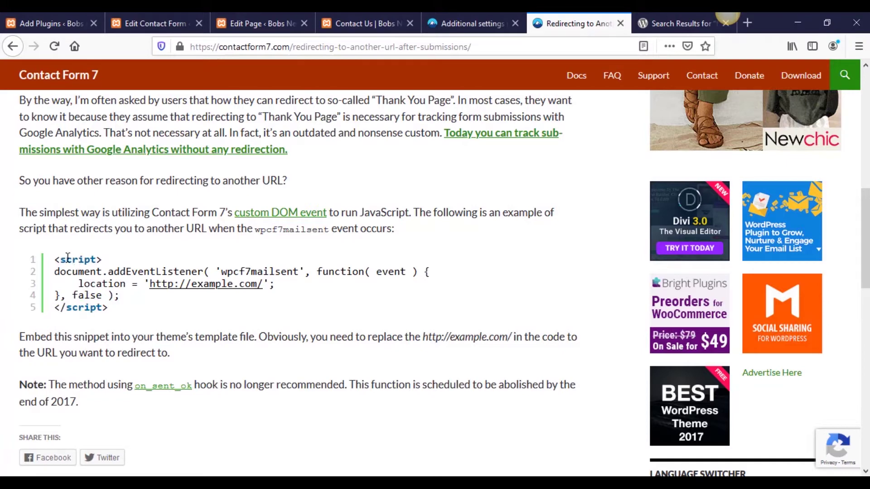
{"action": "mouse_move", "coordinate": [61, 257]}
{"action": "left_mouse_down"}
{"action": "mouse_move", "coordinate": [104, 260]}
{"action": "mouse_move", "coordinate": [54, 260]}
{"action": "left_mouse_up"}
{"action": "left_click_drag", "start_coordinate": [55, 307], "coordinate": [58, 274]}
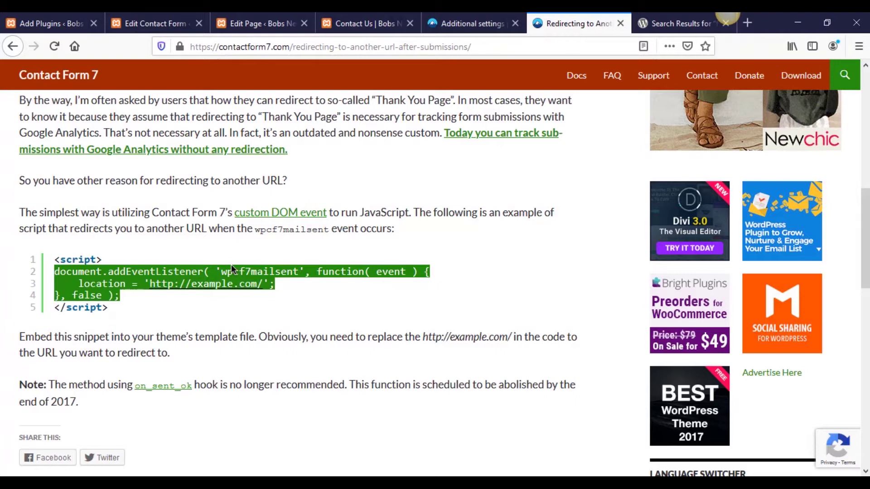
{"action": "left_click", "coordinate": [215, 268]}
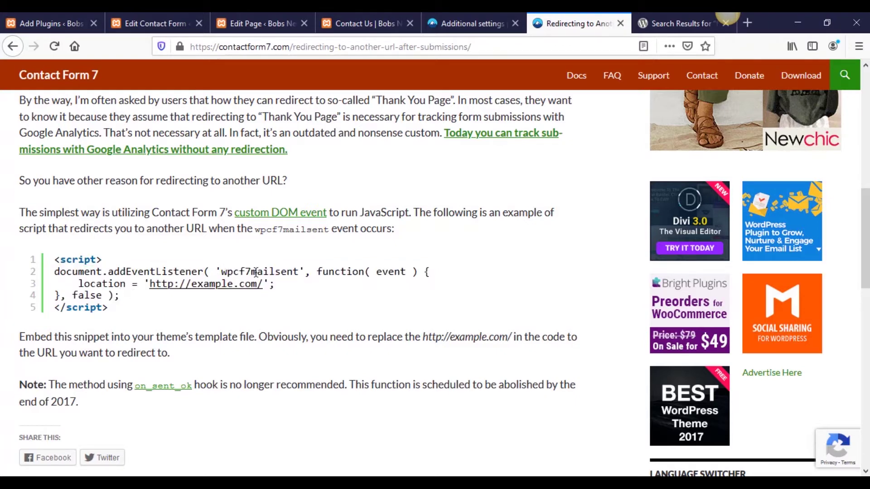
- Examine the wpcf7mailsent event name, the function( event ) callback and the location line in the redirect script
{"action": "left_click_drag", "start_coordinate": [256, 272], "coordinate": [300, 272]}
{"action": "left_click", "coordinate": [298, 272]}
{"action": "left_click_drag", "start_coordinate": [316, 271], "coordinate": [422, 266]}
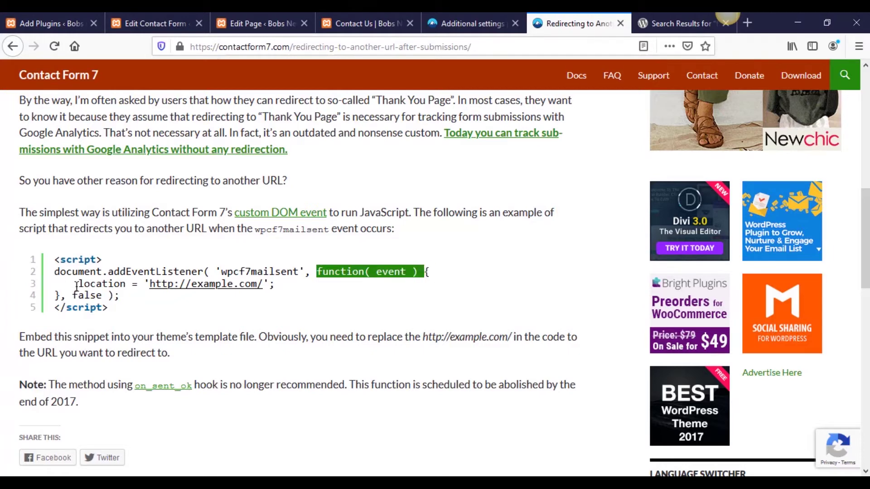
{"action": "left_click_drag", "start_coordinate": [78, 284], "coordinate": [282, 301]}
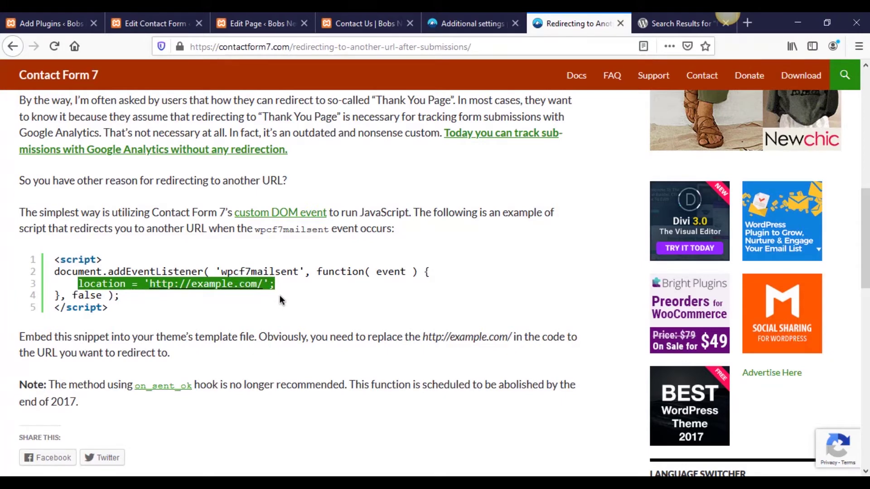
- Search the site's plugin directory for "code embed", and install and activate the Code Embed plugin
{"action": "left_click", "coordinate": [286, 285]}
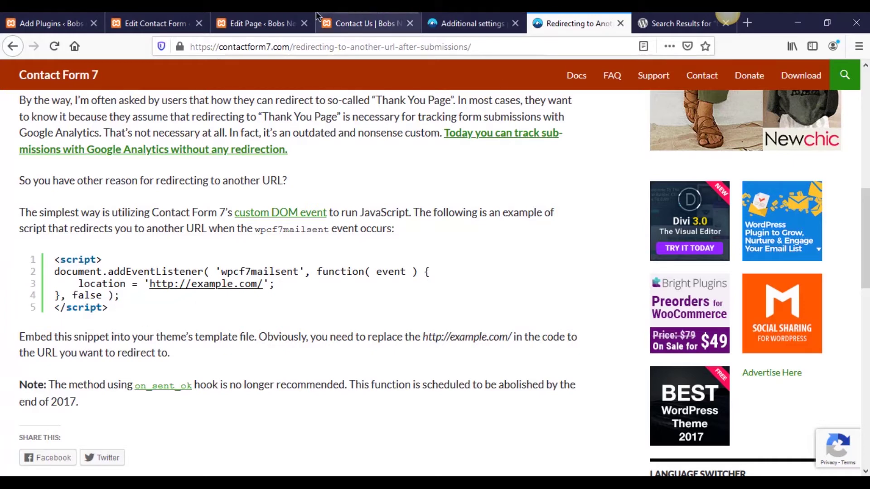
{"action": "left_click", "coordinate": [86, 20]}
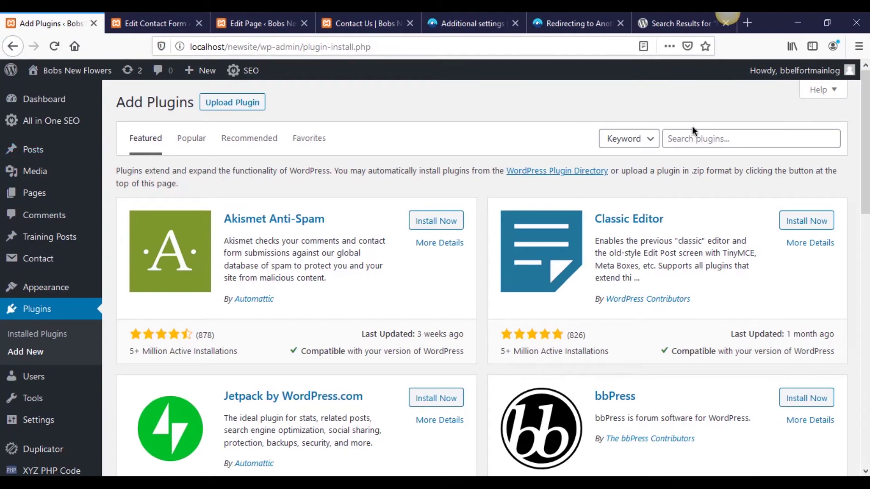
{"action": "left_click", "coordinate": [705, 136]}
{"action": "type", "text": "code embed"}
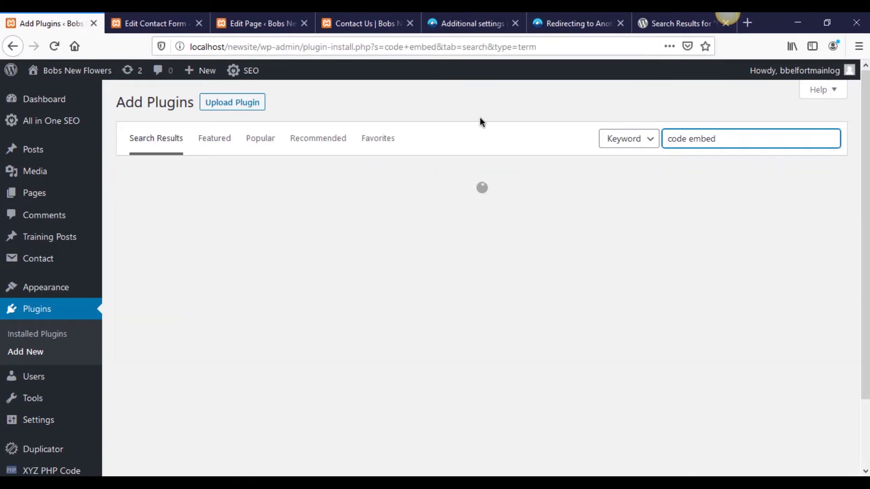
{"action": "left_click", "coordinate": [472, 118]}
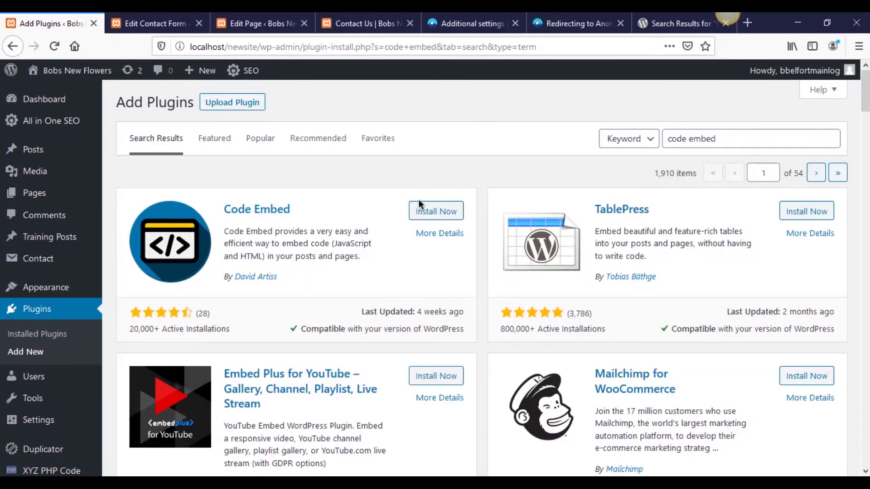
{"action": "left_click", "coordinate": [442, 211]}
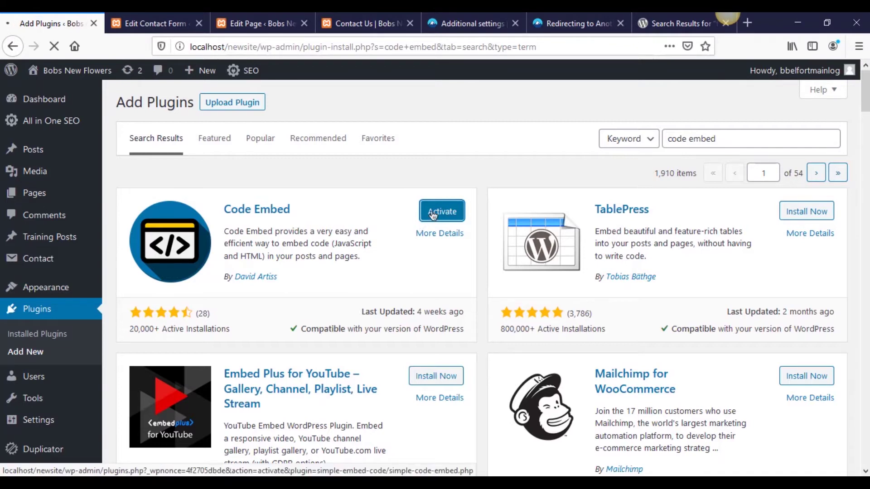
{"action": "left_click", "coordinate": [433, 213]}
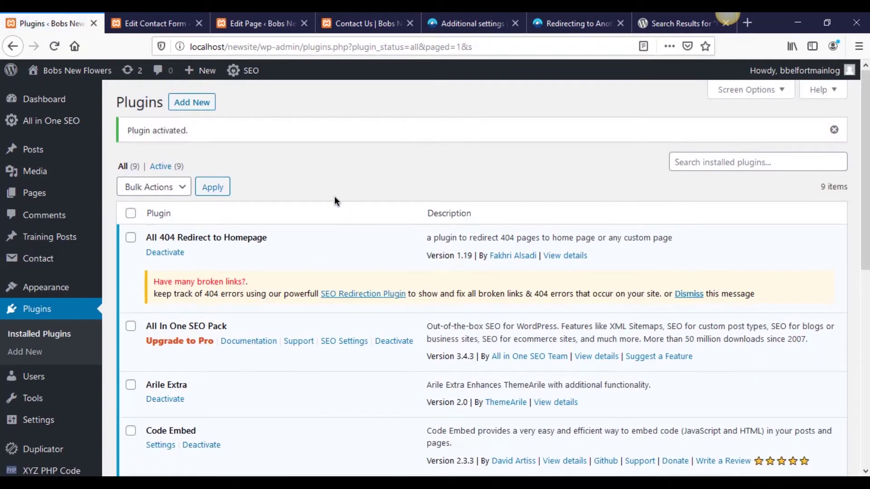
- Enable the Custom fields advanced panel in the Contact Us page editor's options and reload the page
{"action": "left_click", "coordinate": [265, 26]}
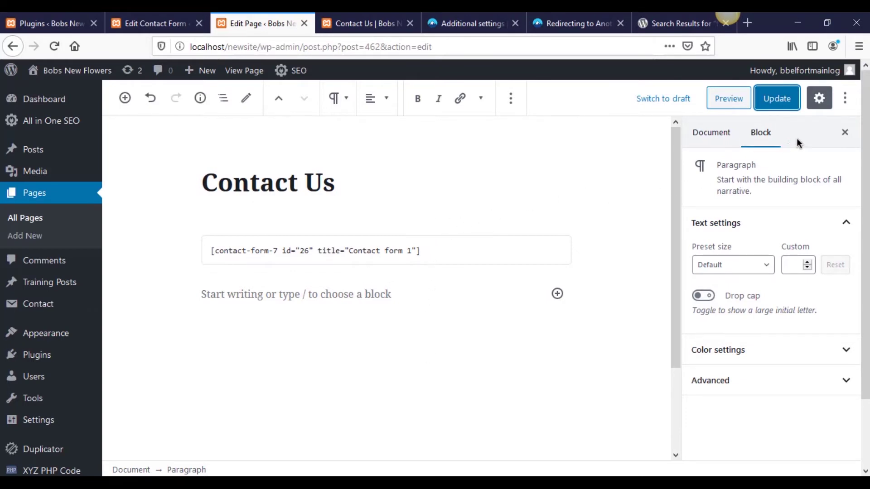
{"action": "left_click", "coordinate": [846, 98]}
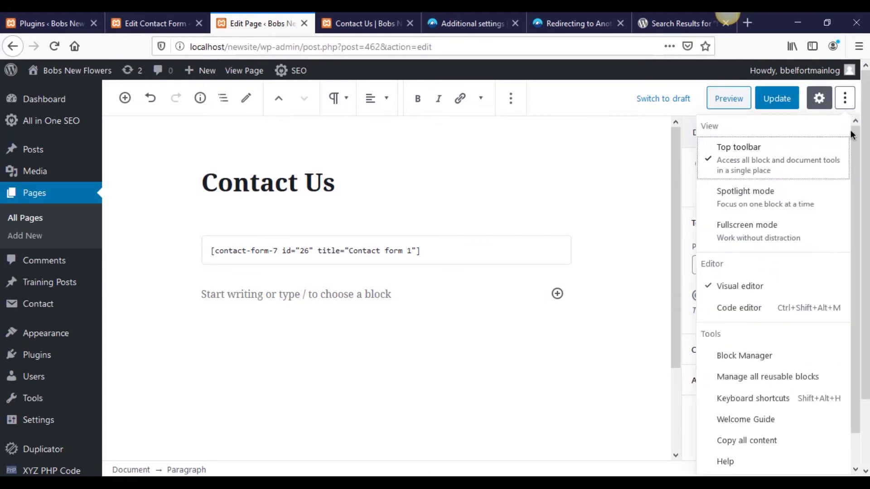
{"action": "scroll", "coordinate": [847, 301], "scroll_direction": "down", "scroll_amount": 2}
{"action": "left_click", "coordinate": [735, 460]}
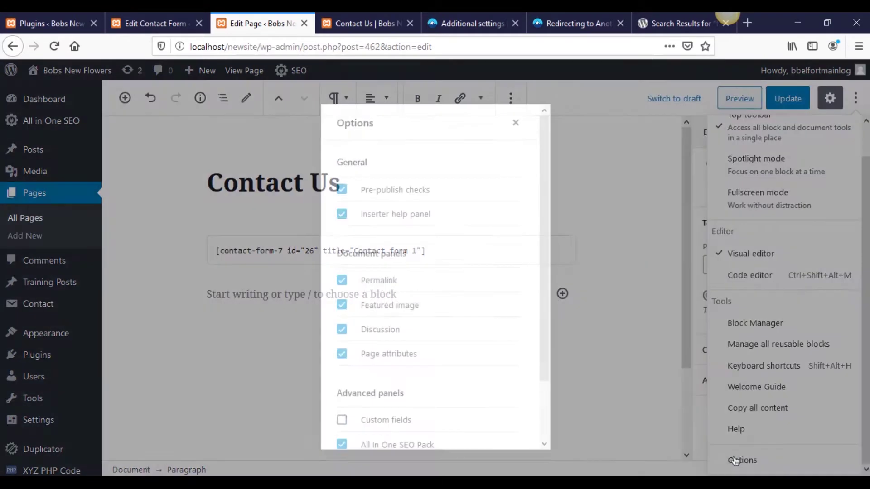
{"action": "left_click_drag", "start_coordinate": [543, 303], "coordinate": [495, 392]}
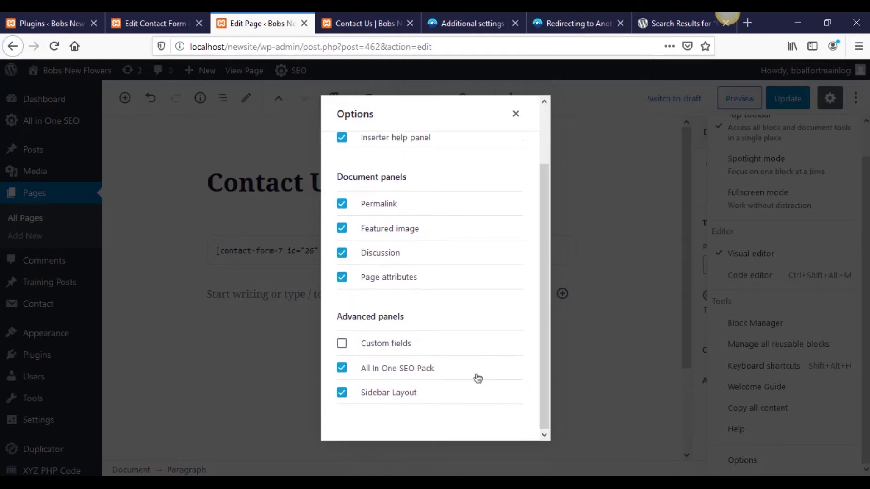
{"action": "left_click", "coordinate": [343, 345]}
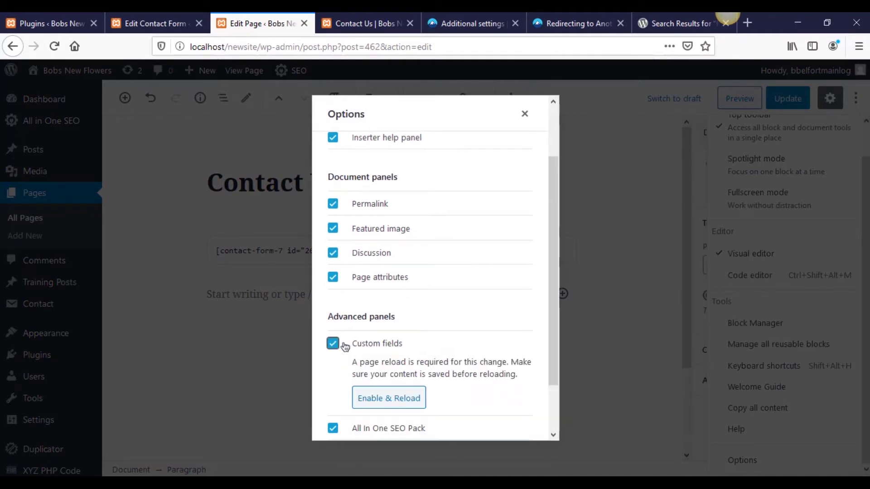
{"action": "left_click", "coordinate": [367, 400]}
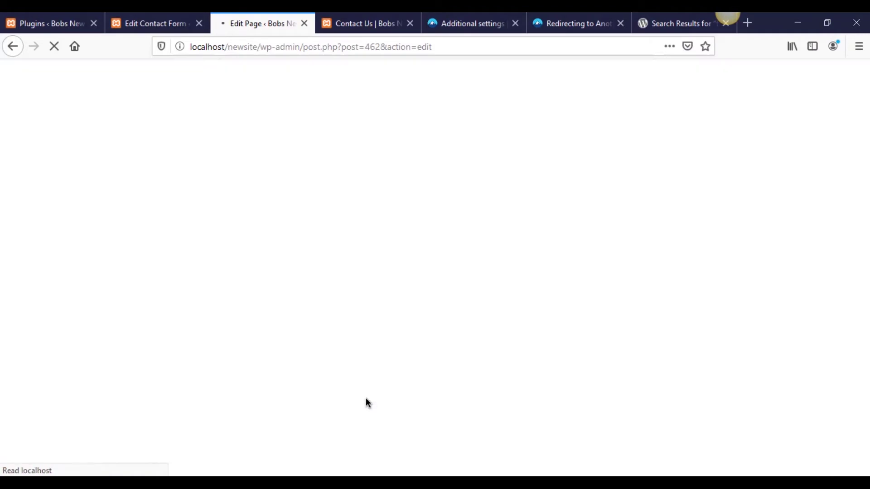
- Collapse the Custom Fields section below the page content and look over the All In One SEO Pack settings
{"action": "scroll", "coordinate": [370, 396], "scroll_direction": "down", "scroll_amount": 10}
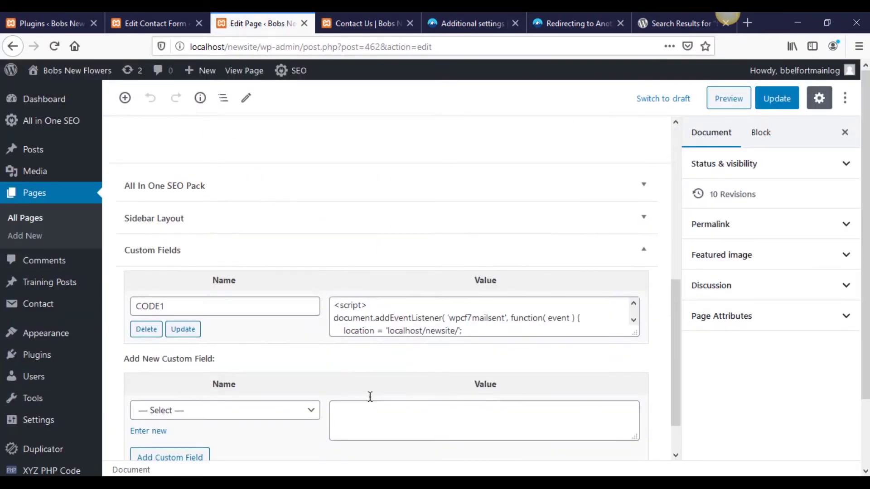
{"action": "scroll", "coordinate": [372, 401], "scroll_direction": "up", "scroll_amount": 2}
{"action": "left_click", "coordinate": [597, 263]}
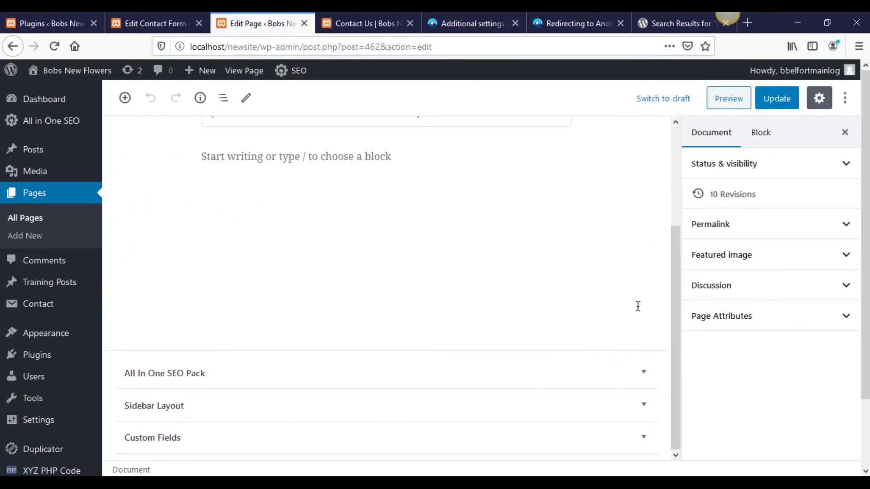
{"action": "scroll", "coordinate": [660, 332], "scroll_direction": "up", "scroll_amount": 3}
{"action": "scroll", "coordinate": [662, 334], "scroll_direction": "down", "scroll_amount": 3}
{"action": "left_click", "coordinate": [143, 361]}
{"action": "scroll", "coordinate": [175, 375], "scroll_direction": "down", "scroll_amount": 5}
{"action": "scroll", "coordinate": [263, 235], "scroll_direction": "up", "scroll_amount": 3}
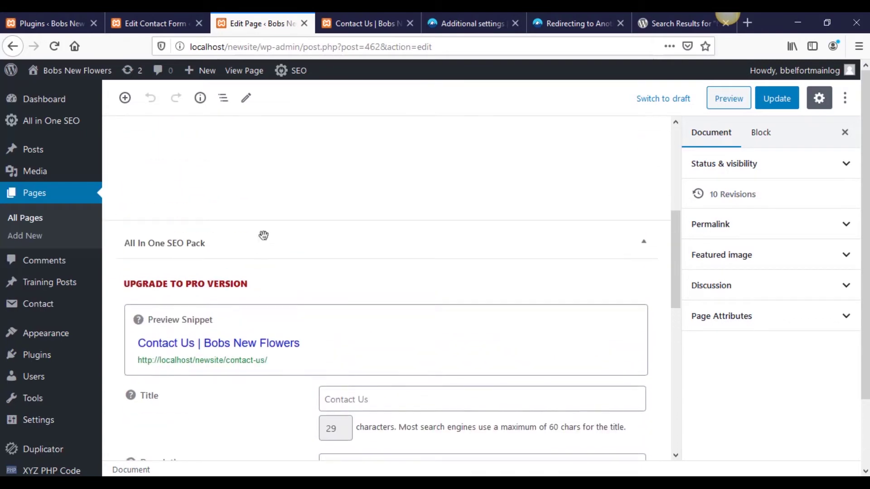
{"action": "left_click", "coordinate": [263, 235]}
{"action": "scroll", "coordinate": [198, 371], "scroll_direction": "down", "scroll_amount": 2}
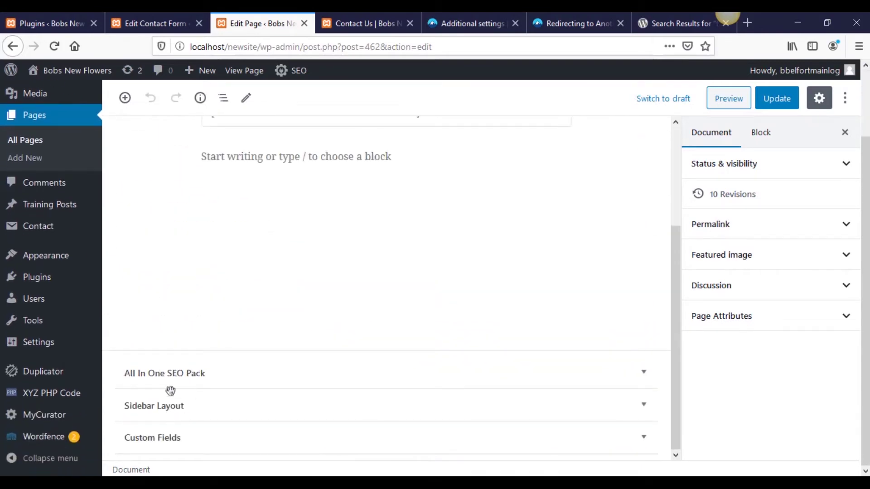
- Look over the Sidebar Layout options below the page content and collapse that section again
{"action": "scroll", "coordinate": [135, 298], "scroll_direction": "up", "scroll_amount": 2}
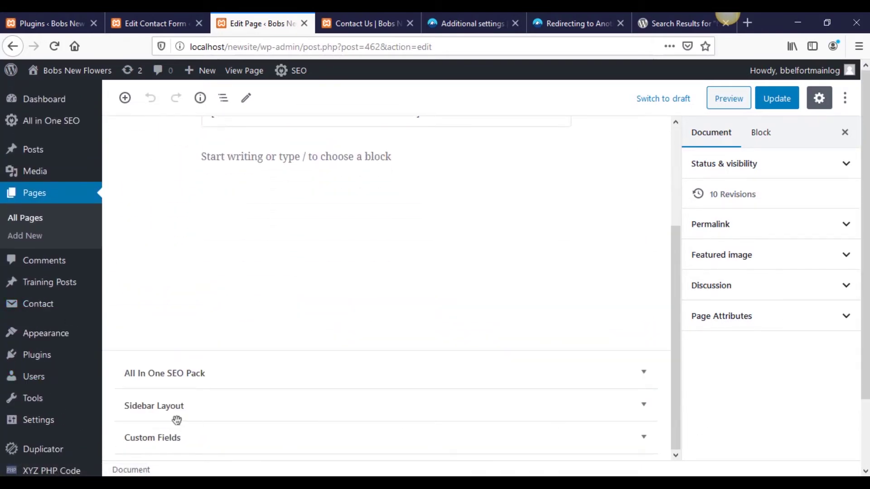
{"action": "left_click", "coordinate": [220, 406]}
{"action": "scroll", "coordinate": [173, 399], "scroll_direction": "down", "scroll_amount": 3}
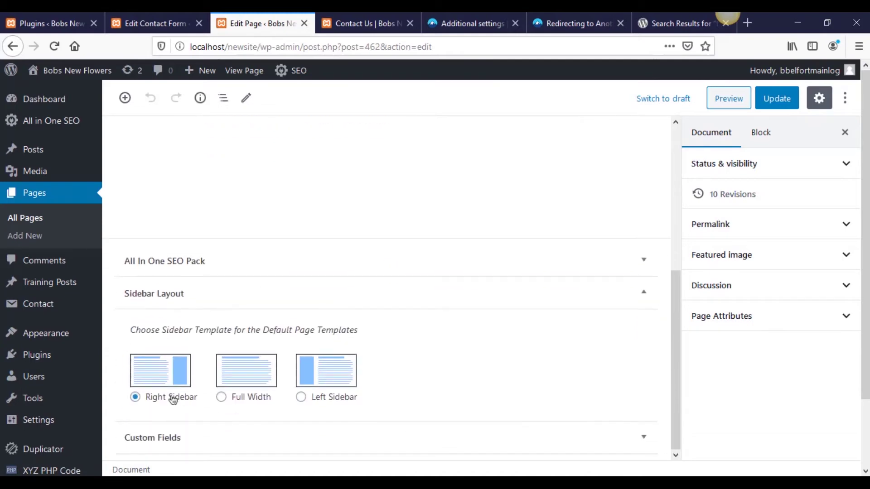
{"action": "left_click", "coordinate": [218, 299]}
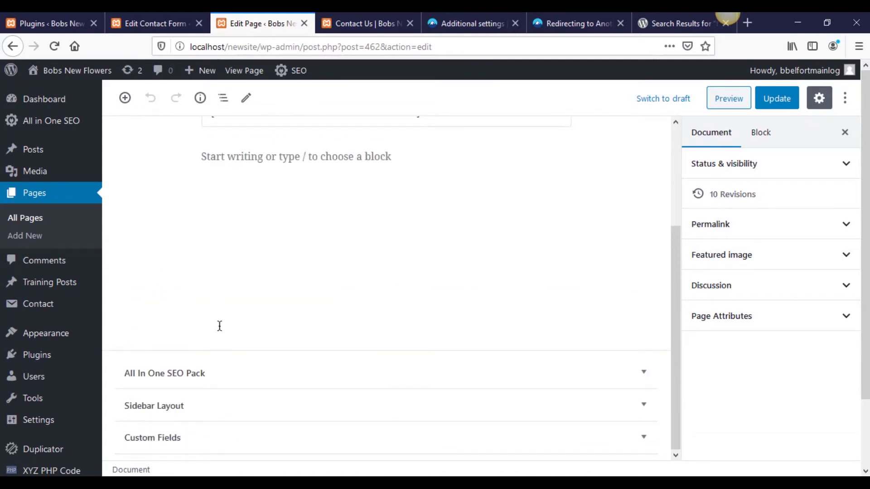
{"action": "scroll", "coordinate": [203, 399], "scroll_direction": "down", "scroll_amount": 3}
{"action": "scroll", "coordinate": [55, 305], "scroll_direction": "up", "scroll_amount": 3}
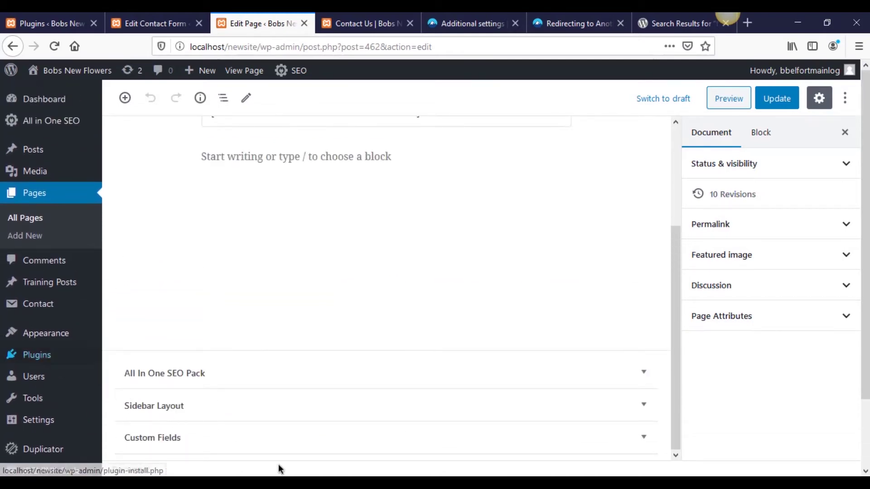
- Expand the Custom Fields section and examine the CODE1 field's name and script value
{"action": "left_click", "coordinate": [208, 437]}
{"action": "scroll", "coordinate": [209, 422], "scroll_direction": "down", "scroll_amount": 5}
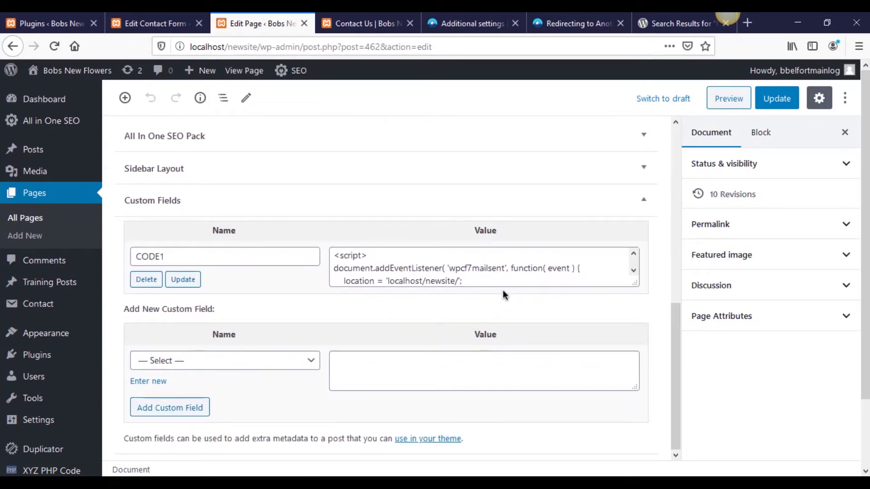
{"action": "left_click", "coordinate": [366, 268]}
{"action": "left_click_drag", "start_coordinate": [173, 257], "coordinate": [134, 267]}
{"action": "left_click", "coordinate": [359, 255]}
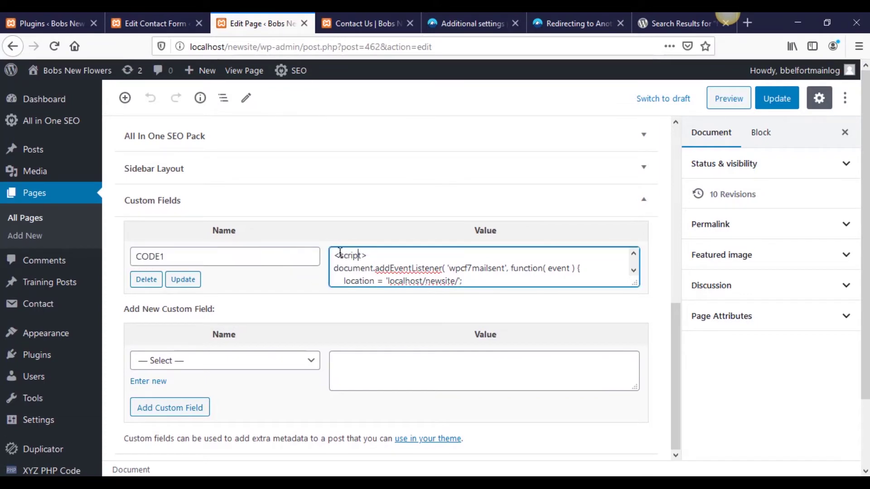
{"action": "left_click_drag", "start_coordinate": [339, 255], "coordinate": [379, 272]}
{"action": "left_click", "coordinate": [446, 281]}
- Review the full example script in the redirect article and return to the CODE1 value in the page editor
{"action": "left_click", "coordinate": [604, 17]}
{"action": "left_click_drag", "start_coordinate": [124, 317], "coordinate": [54, 258]}
{"action": "left_click", "coordinate": [272, 20]}
{"action": "left_click", "coordinate": [409, 268]}
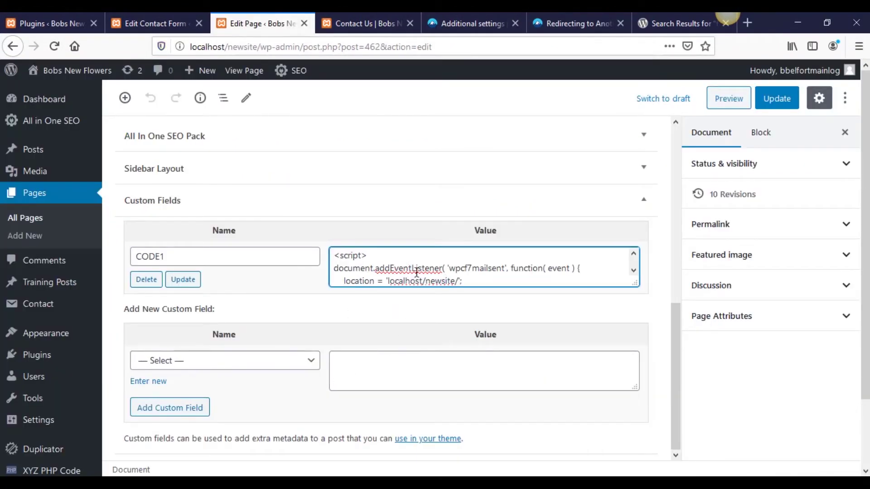
- Check the redirect location in the CODE1 script against the site's base address in the browser
{"action": "left_click", "coordinate": [633, 271]}
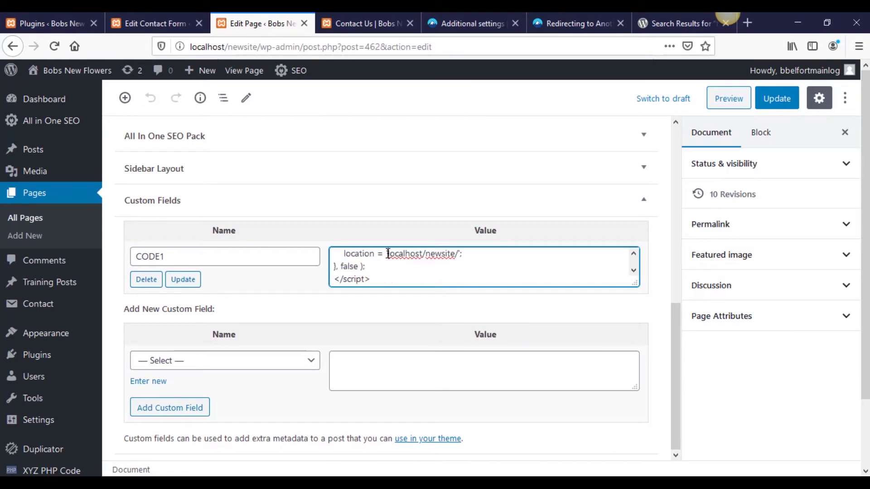
{"action": "left_click_drag", "start_coordinate": [388, 253], "coordinate": [456, 256]}
{"action": "left_click", "coordinate": [474, 256]}
{"action": "left_click_drag", "start_coordinate": [259, 47], "coordinate": [179, 44]}
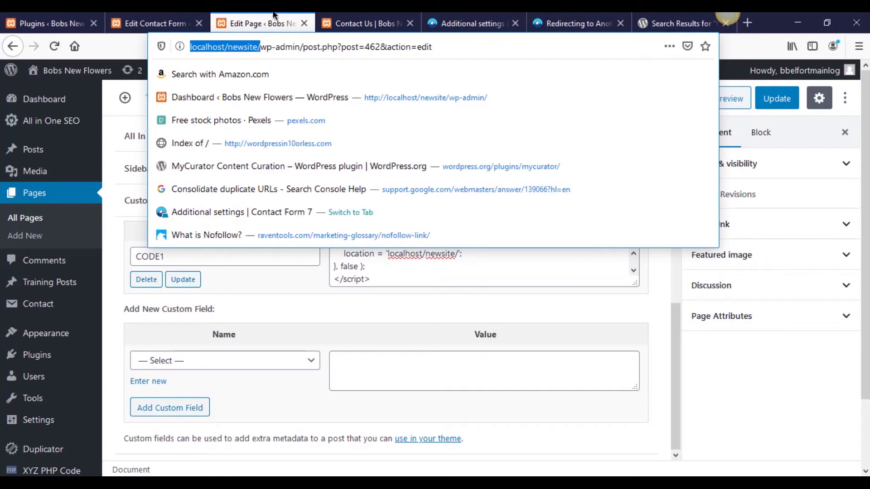
{"action": "left_click", "coordinate": [592, 300]}
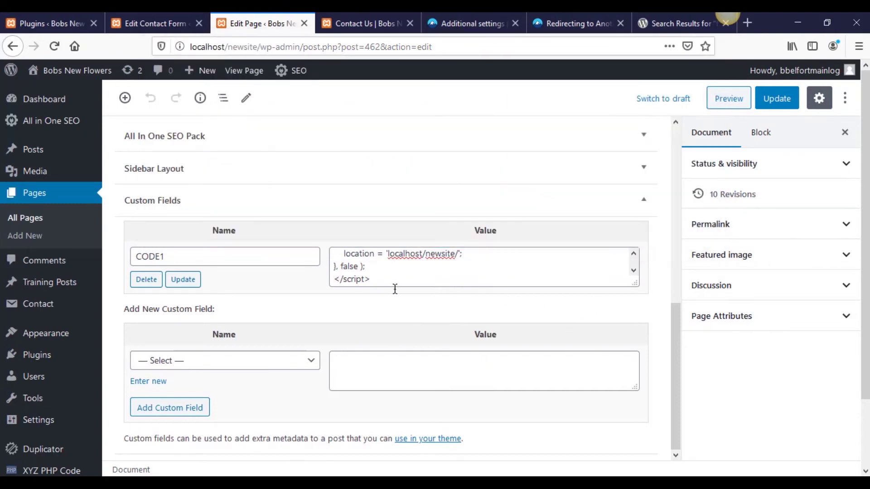
- Save the CODE1 custom field with its redirect script
{"action": "left_click", "coordinate": [170, 260]}
{"action": "left_click_drag", "start_coordinate": [171, 259], "coordinate": [120, 260]}
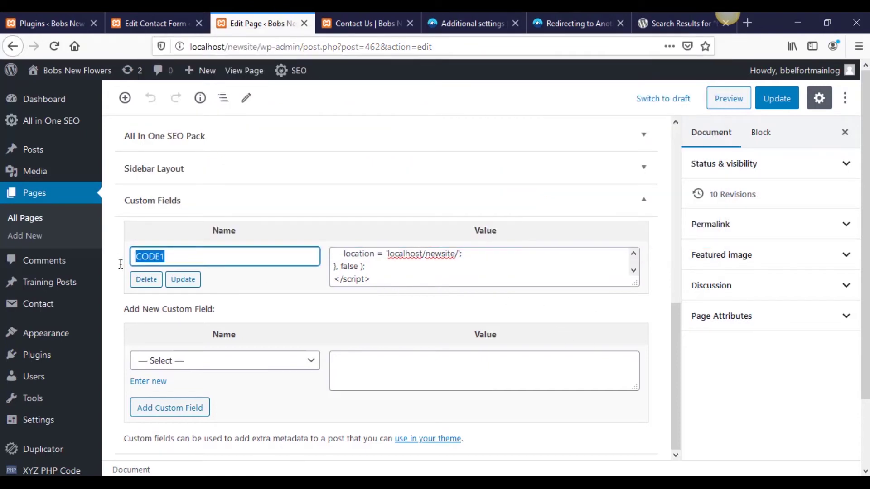
{"action": "left_click", "coordinate": [196, 279]}
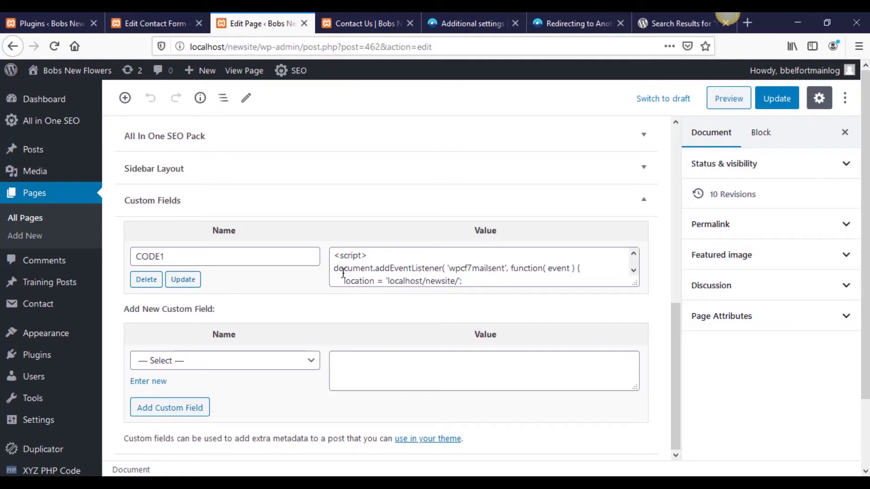
- Start a paragraph below the contact form shortcode containing the double curly braces {{}}
{"action": "scroll", "coordinate": [289, 297], "scroll_direction": "up", "scroll_amount": 2}
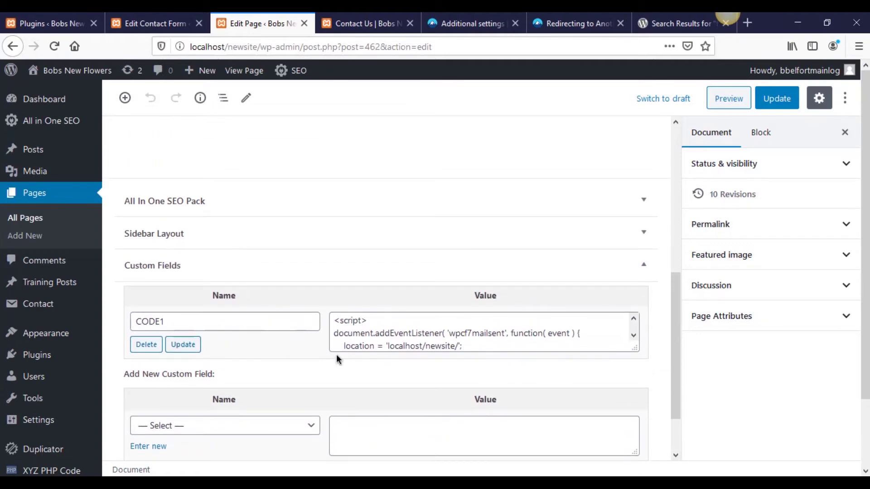
{"action": "scroll", "coordinate": [274, 367], "scroll_direction": "up", "scroll_amount": 2}
{"action": "scroll", "coordinate": [280, 387], "scroll_direction": "up", "scroll_amount": 3}
{"action": "scroll", "coordinate": [278, 385], "scroll_direction": "up", "scroll_amount": 2}
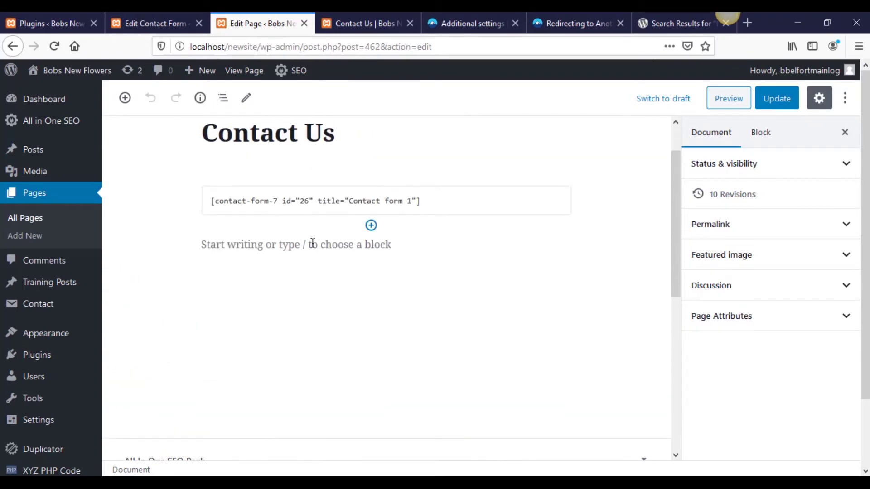
{"action": "left_click", "coordinate": [375, 250]}
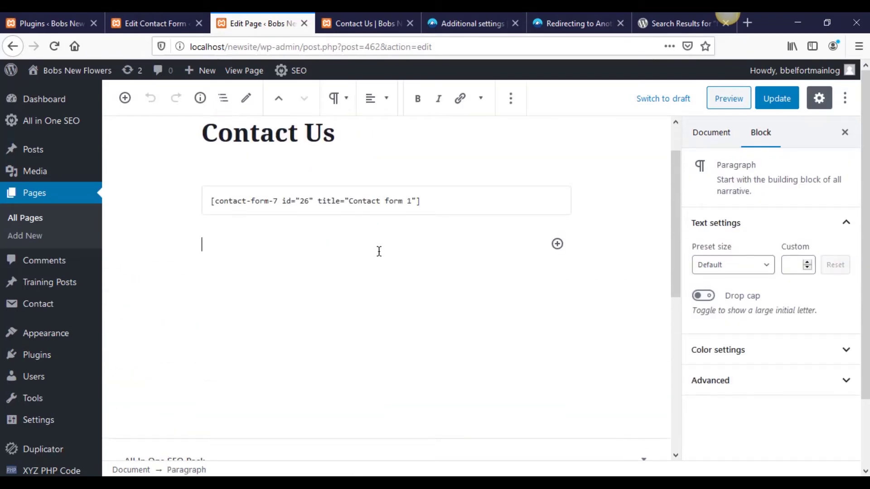
{"action": "type", "text": "{{"}
- Copy the custom field name CODE1 between the curly braces to form {{CODE1}}, and update the Contact Us page
{"action": "scroll", "coordinate": [390, 260], "scroll_direction": "down", "scroll_amount": 5}
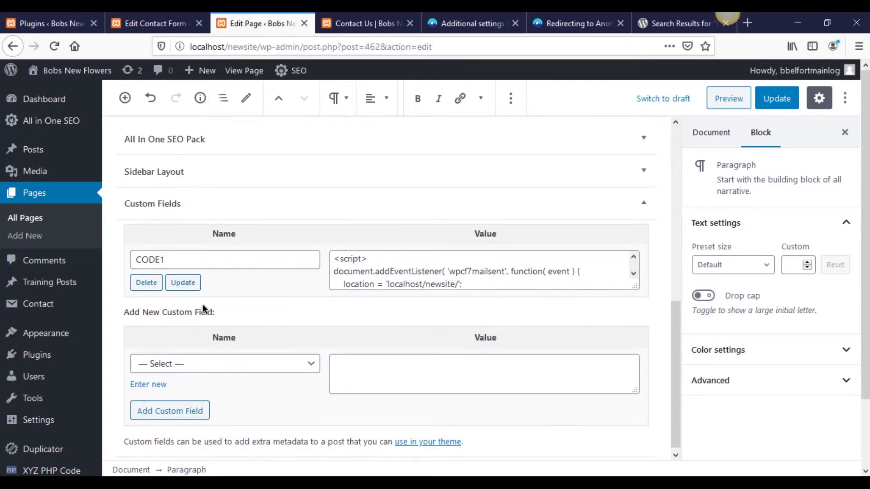
{"action": "left_click_drag", "start_coordinate": [157, 254], "coordinate": [120, 255]}
{"action": "key", "text": "ctrl+c"}
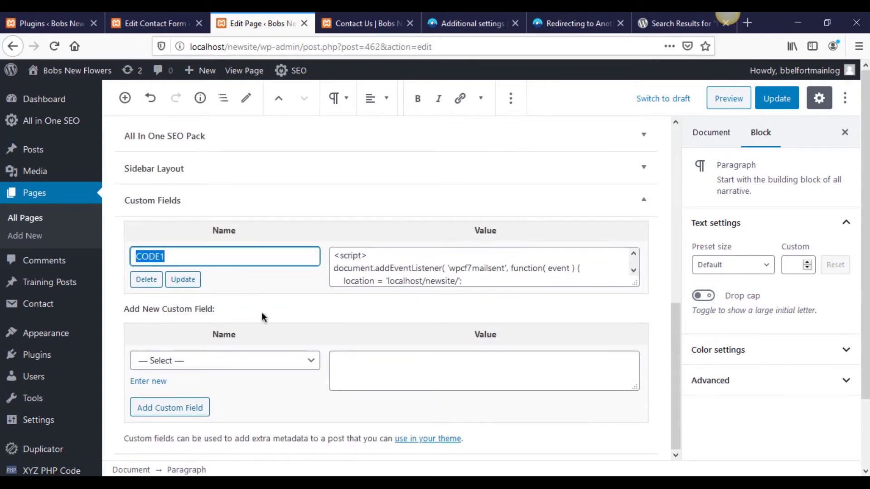
{"action": "scroll", "coordinate": [263, 315], "scroll_direction": "up", "scroll_amount": 5}
{"action": "scroll", "coordinate": [263, 317], "scroll_direction": "up", "scroll_amount": 3}
{"action": "left_click", "coordinate": [209, 291]}
{"action": "key", "text": "ctrl+v"}
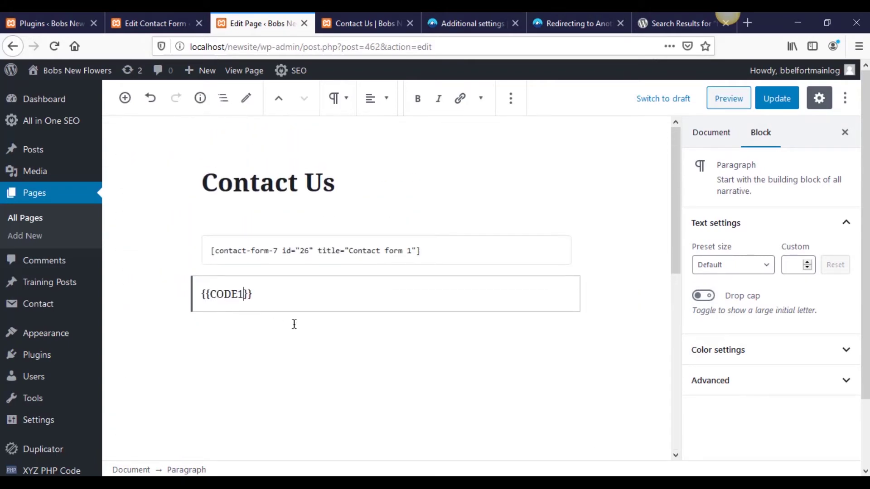
{"action": "left_click", "coordinate": [782, 102]}
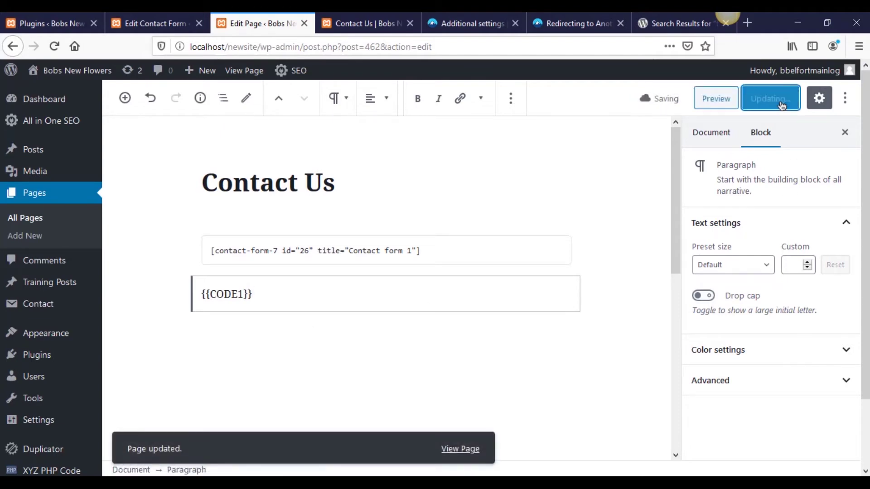
- Reload the public Contact Us page and examine the area around the form's Send button
{"action": "left_click", "coordinate": [362, 23]}
{"action": "left_click", "coordinate": [55, 46]}
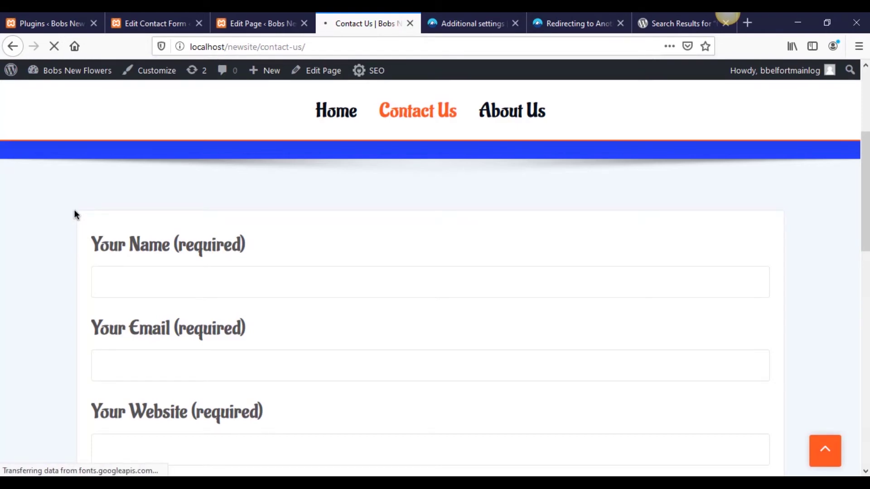
{"action": "scroll", "coordinate": [101, 422], "scroll_direction": "down", "scroll_amount": 3}
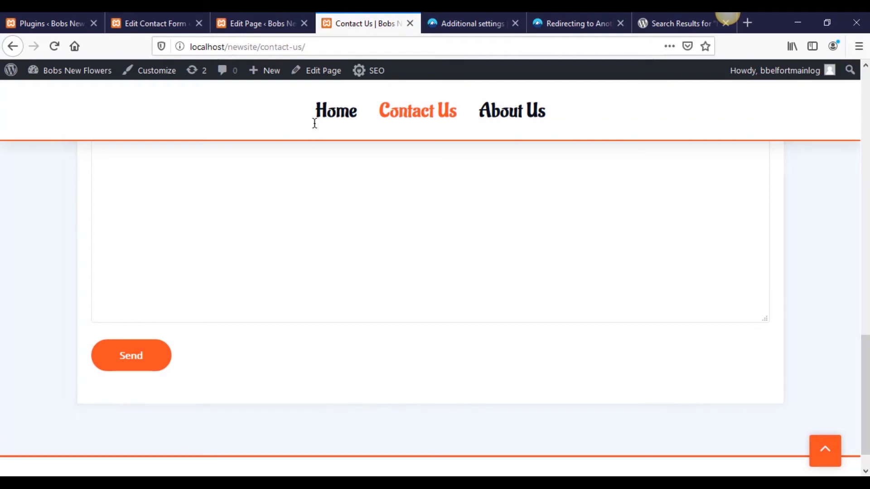
- Compare the {{CODE1}} paragraph in the page editor with the CODE1 custom field and its redirect script
{"action": "key", "text": "ctrl+Page_Up"}
{"action": "scroll", "coordinate": [253, 301], "scroll_direction": "down", "scroll_amount": 4}
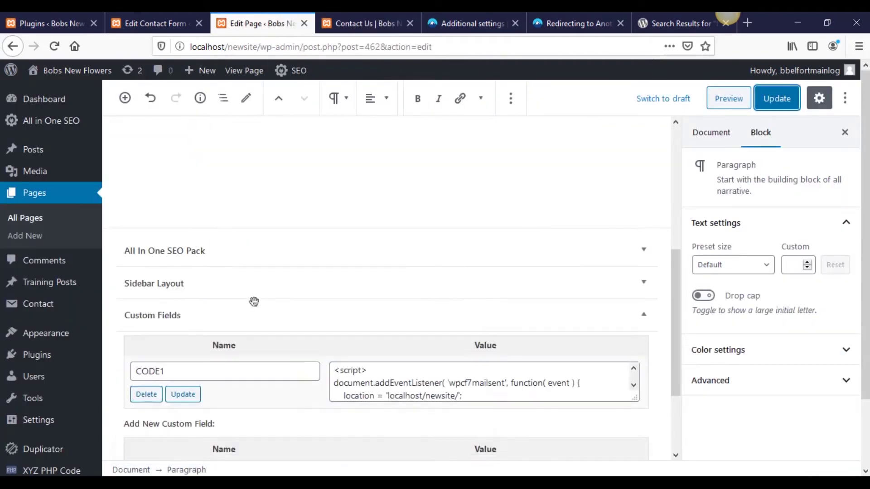
{"action": "scroll", "coordinate": [302, 181], "scroll_direction": "up", "scroll_amount": 2}
{"action": "scroll", "coordinate": [250, 204], "scroll_direction": "down", "scroll_amount": 1}
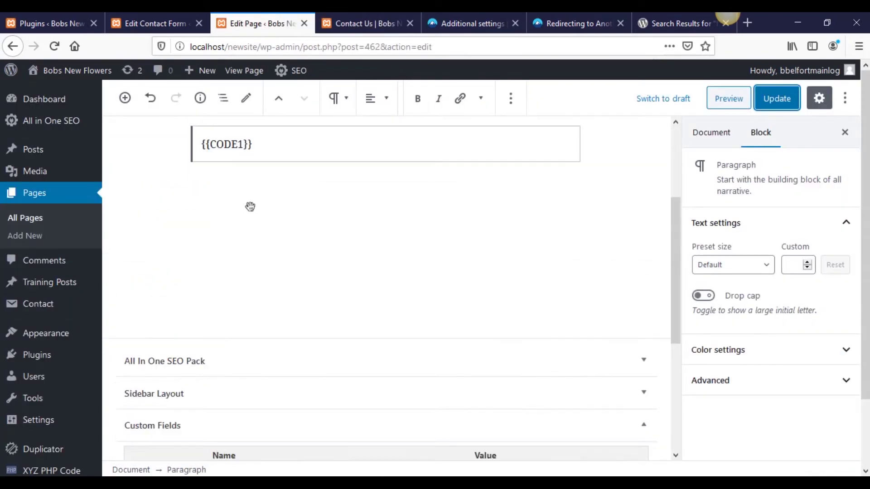
{"action": "scroll", "coordinate": [261, 176], "scroll_direction": "up", "scroll_amount": 1}
{"action": "scroll", "coordinate": [262, 246], "scroll_direction": "down", "scroll_amount": 3}
{"action": "scroll", "coordinate": [456, 165], "scroll_direction": "up", "scroll_amount": 3}
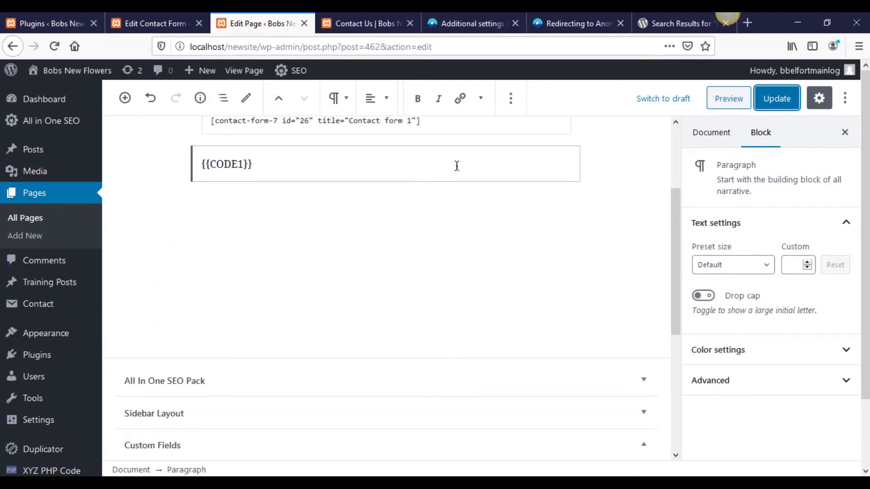
{"action": "scroll", "coordinate": [413, 371], "scroll_direction": "down", "scroll_amount": 5}
{"action": "scroll", "coordinate": [413, 371], "scroll_direction": "down", "scroll_amount": 1}
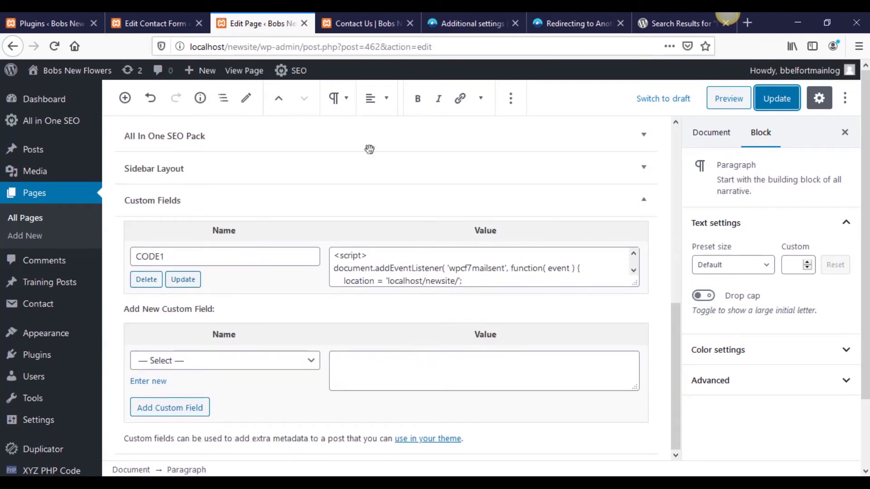
- Review the public Contact Us page and the Additional Settings of Contact form 1
{"action": "left_click", "coordinate": [362, 24]}
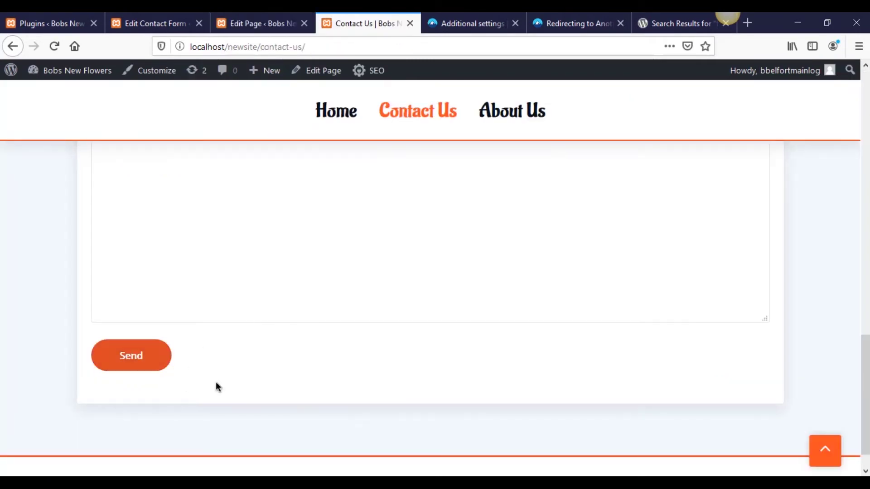
{"action": "scroll", "coordinate": [295, 368], "scroll_direction": "up", "scroll_amount": 15}
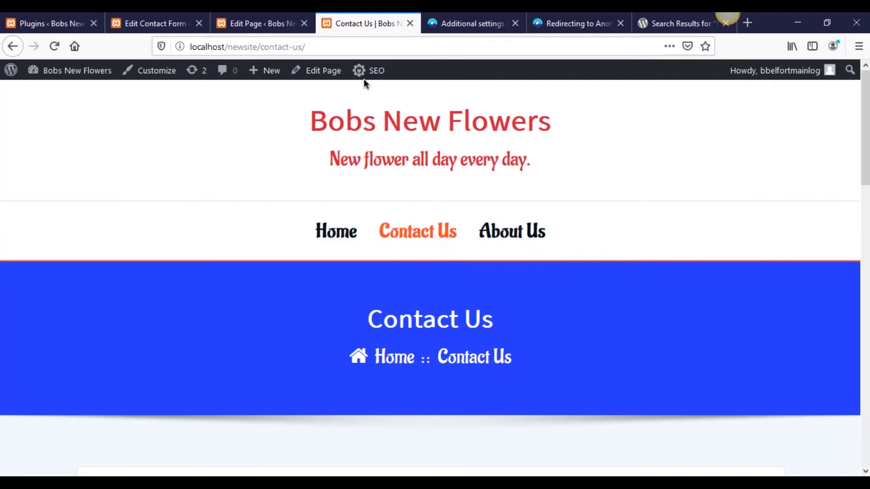
{"action": "left_click", "coordinate": [181, 20]}
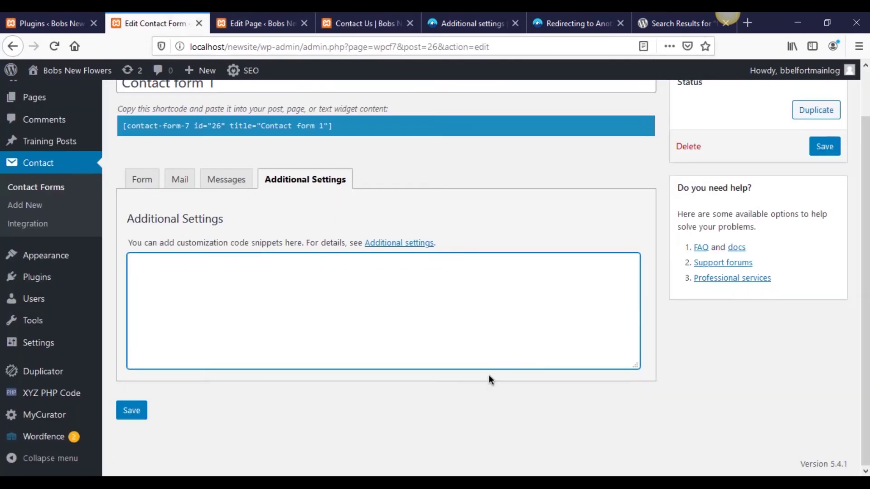
{"action": "scroll", "coordinate": [488, 376], "scroll_direction": "up", "scroll_amount": 1}
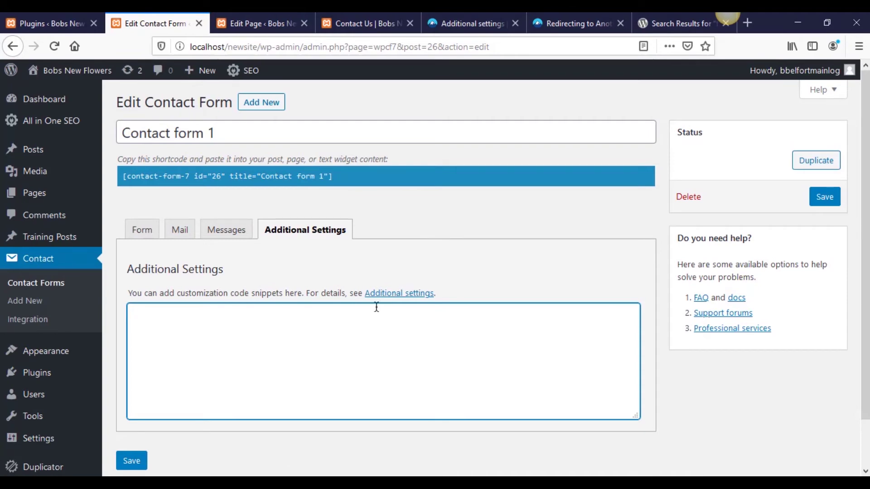
- Search the plugin directory for flamingo, and install and activate the Flamingo message storage plugin
{"action": "left_click", "coordinate": [87, 16]}
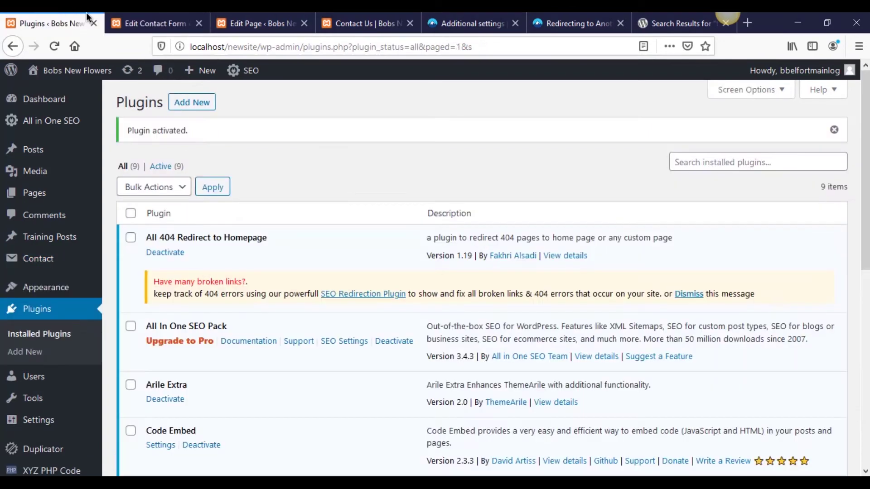
{"action": "left_click", "coordinate": [204, 104]}
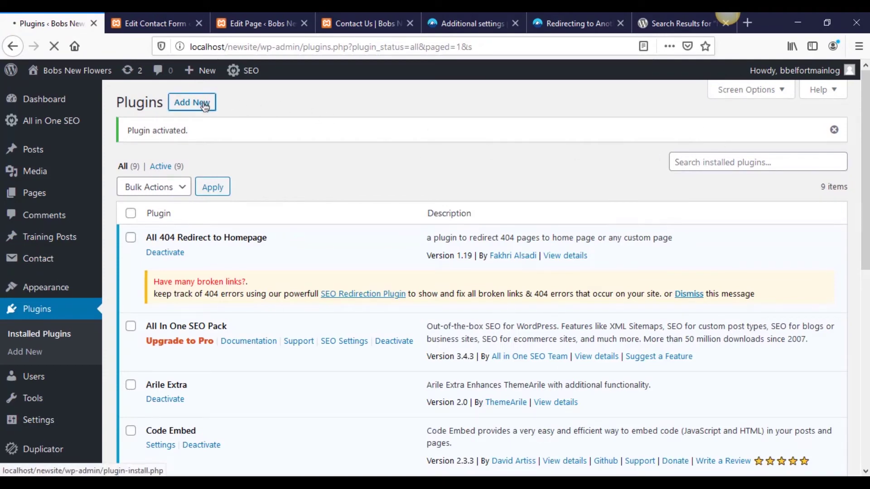
{"action": "left_click", "coordinate": [721, 144]}
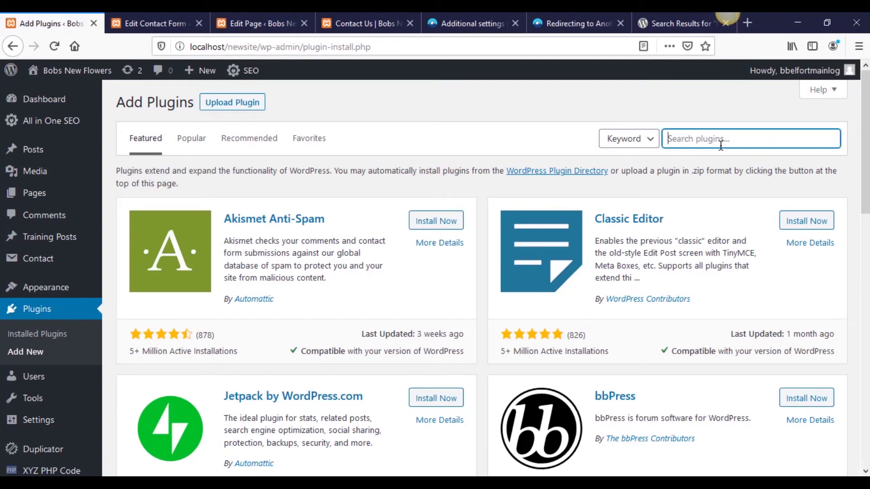
{"action": "type", "text": "flamingo"}
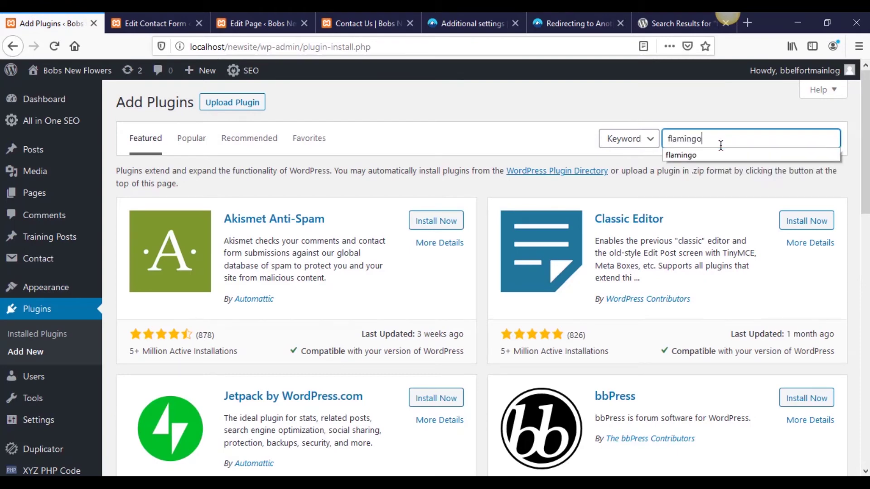
{"action": "key", "text": "Return"}
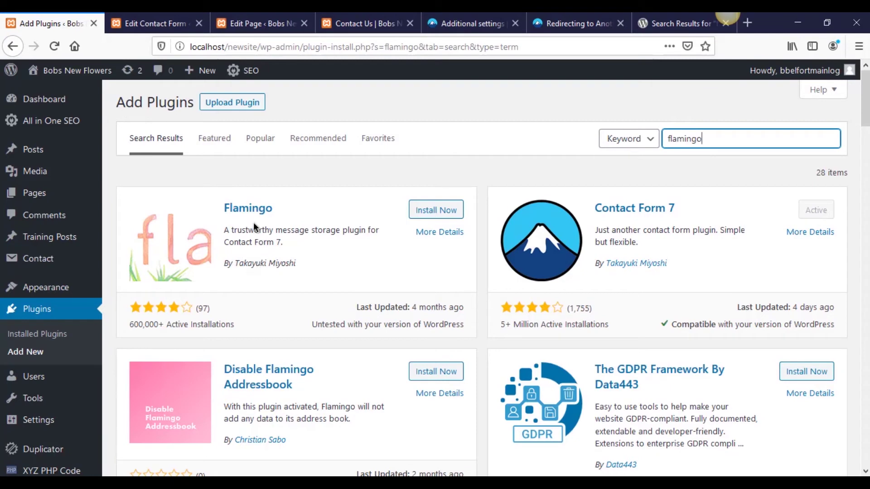
{"action": "left_click", "coordinate": [432, 211]}
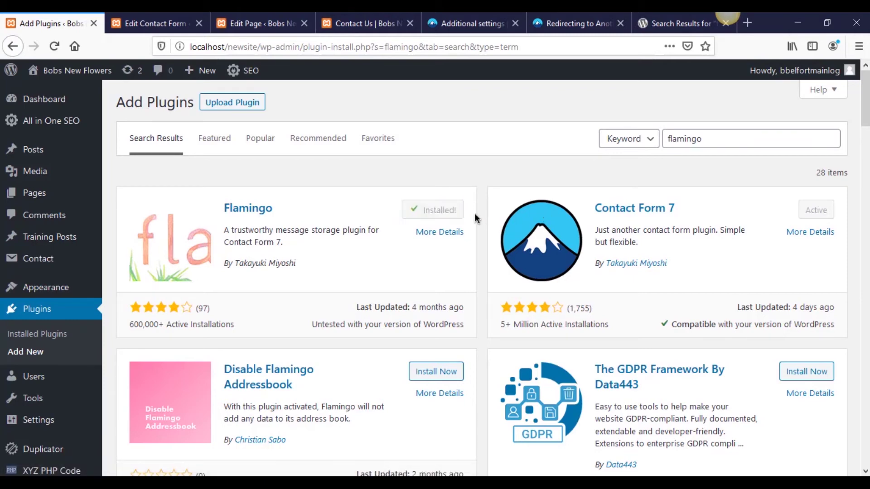
{"action": "left_click", "coordinate": [453, 210]}
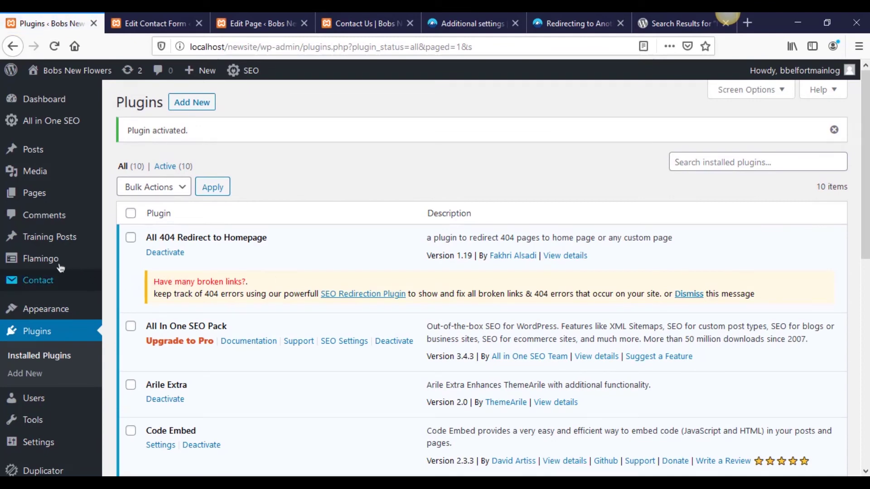
- View Flamingo's Inbound Messages and its Address Book
{"action": "mouse_move", "coordinate": [47, 267]}
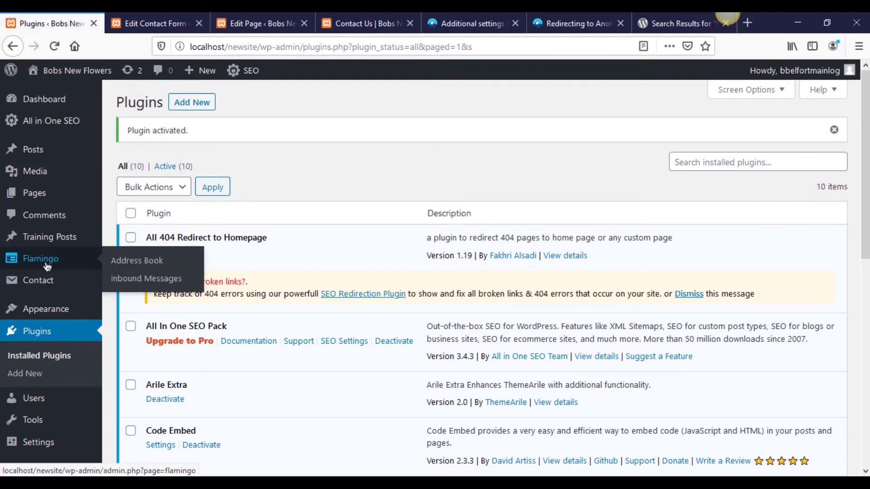
{"action": "left_click", "coordinate": [137, 284]}
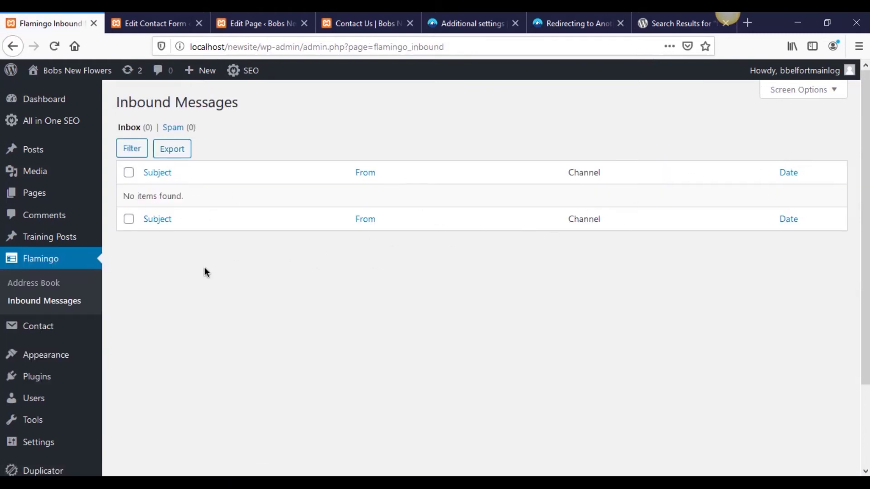
{"action": "left_click", "coordinate": [27, 286]}
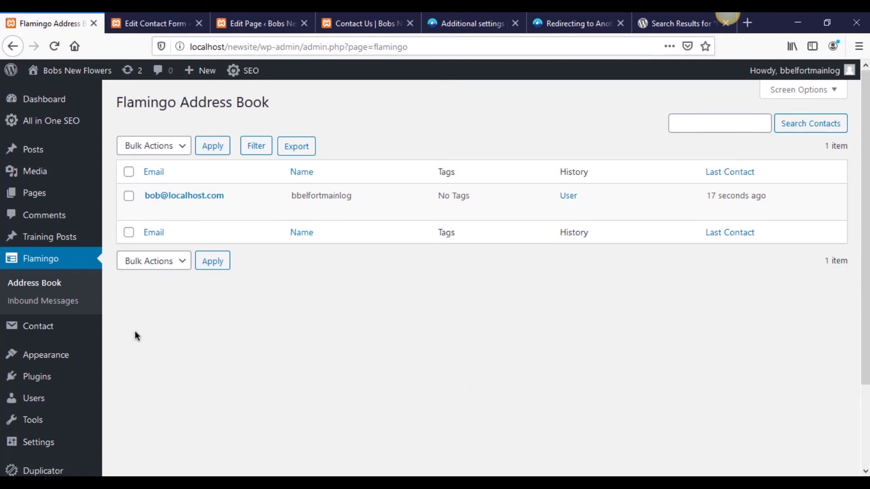
- Review the messages, mail template and form template of Contact form 1
{"action": "left_click", "coordinate": [148, 20]}
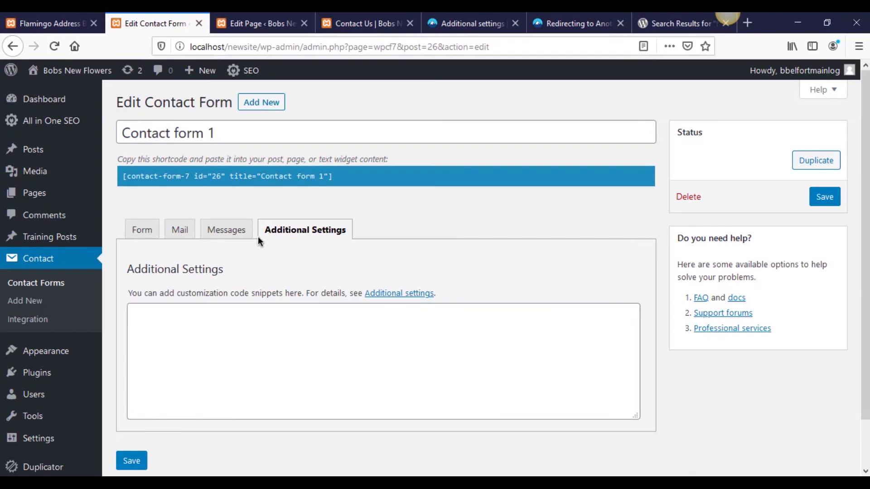
{"action": "left_click", "coordinate": [228, 231]}
{"action": "left_click", "coordinate": [179, 230]}
{"action": "scroll", "coordinate": [165, 305], "scroll_direction": "down", "scroll_amount": 4}
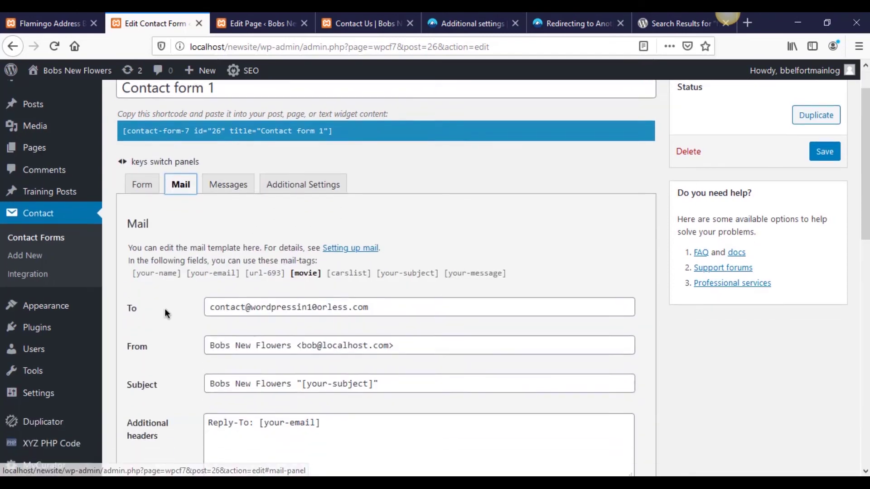
{"action": "scroll", "coordinate": [213, 261], "scroll_direction": "up", "scroll_amount": 4}
{"action": "key", "text": "Left"}
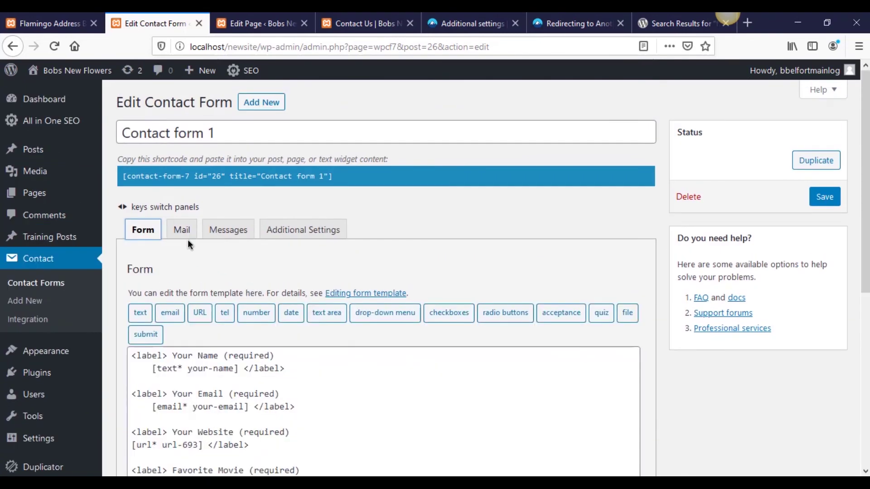
{"action": "scroll", "coordinate": [412, 361], "scroll_direction": "down", "scroll_amount": 5}
{"action": "scroll", "coordinate": [371, 381], "scroll_direction": "up", "scroll_amount": 5}
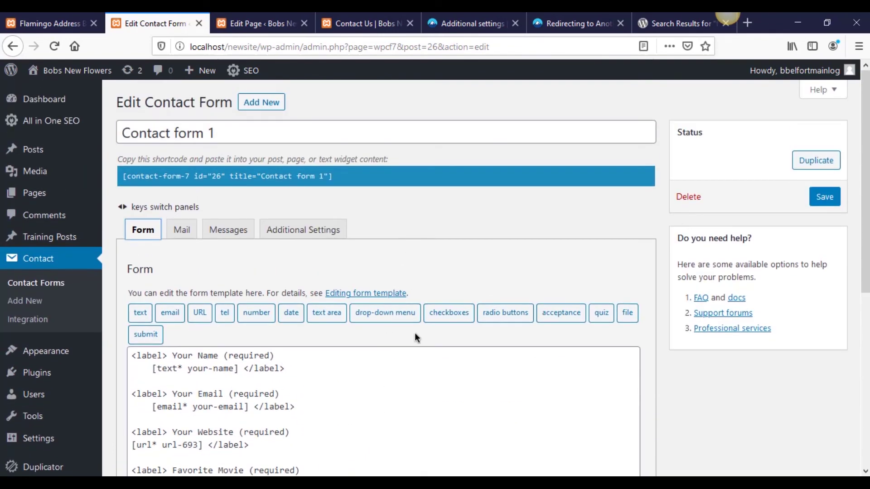
{"action": "scroll", "coordinate": [417, 333], "scroll_direction": "down", "scroll_amount": 3}
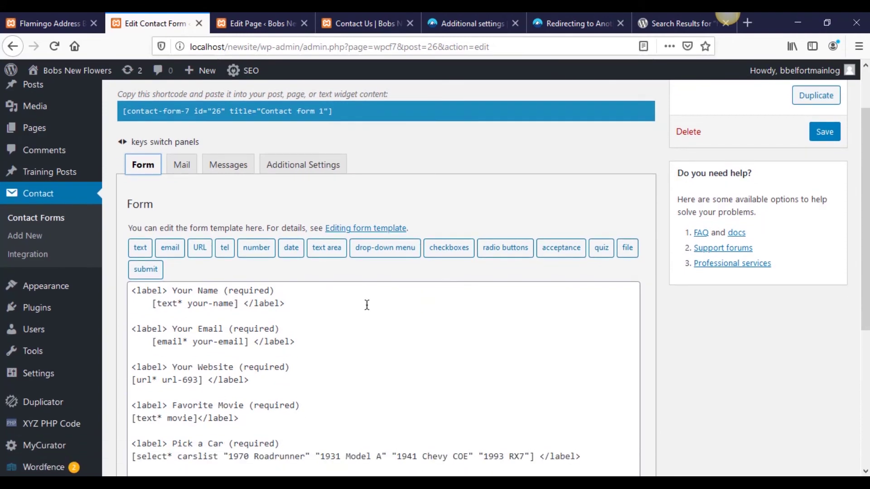
- Examine the form-tag generator options for a date field, close it without inserting a tag, and look over the form template
{"action": "left_click", "coordinate": [290, 253]}
{"action": "left_click", "coordinate": [348, 292]}
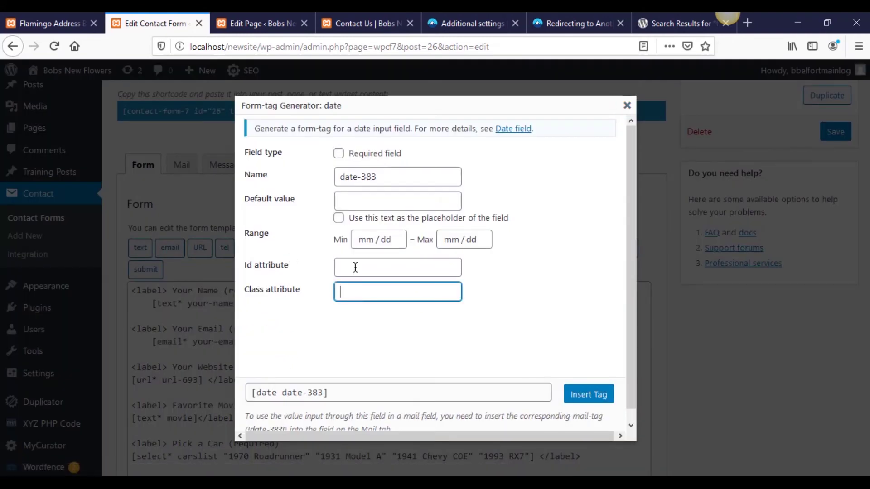
{"action": "left_click", "coordinate": [355, 268]}
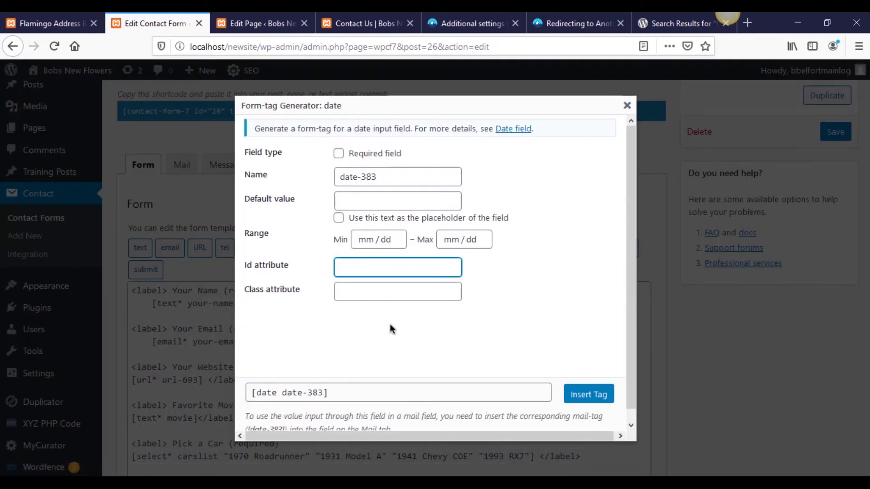
{"action": "left_click", "coordinate": [626, 107]}
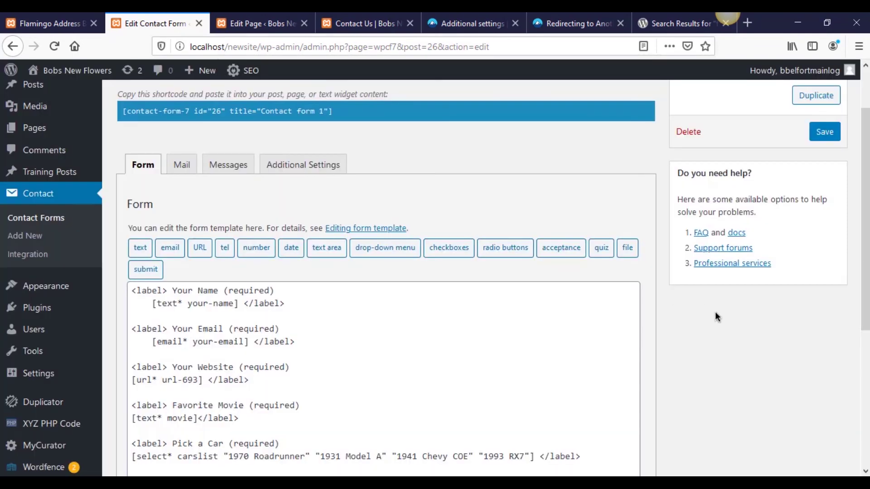
{"action": "scroll", "coordinate": [685, 331], "scroll_direction": "down", "scroll_amount": 5}
{"action": "scroll", "coordinate": [678, 330], "scroll_direction": "up", "scroll_amount": 6}
{"action": "scroll", "coordinate": [678, 330], "scroll_direction": "up", "scroll_amount": 3}
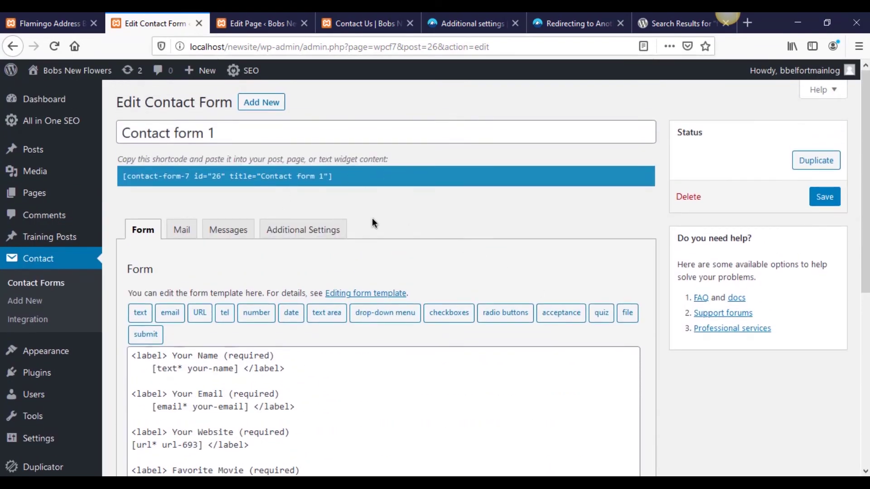
- Review the Contact Form 7 documentation on the redirect script and on the supported additional settings
{"action": "left_click", "coordinate": [547, 15]}
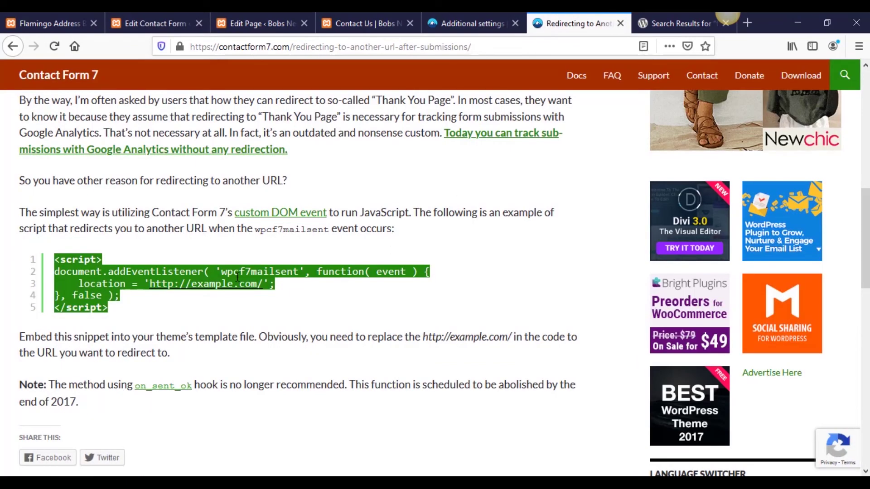
{"action": "left_click", "coordinate": [141, 308]}
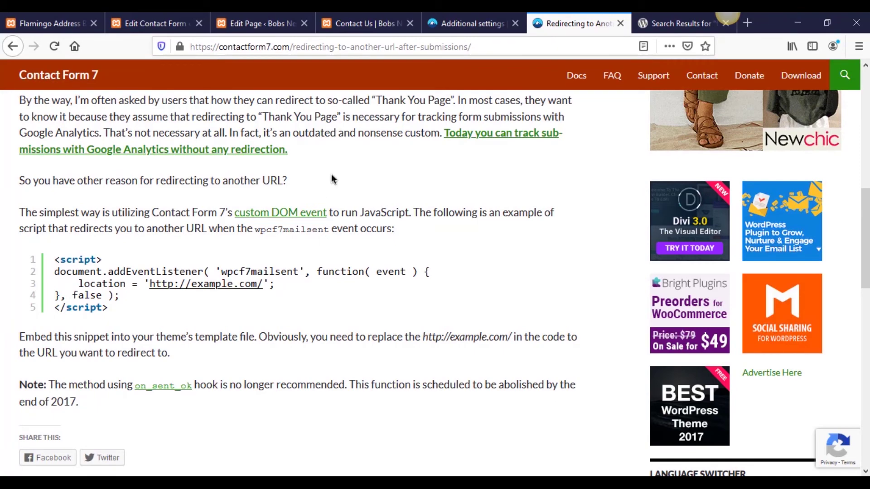
{"action": "left_click", "coordinate": [432, 25]}
{"action": "scroll", "coordinate": [175, 301], "scroll_direction": "up", "scroll_amount": 10}
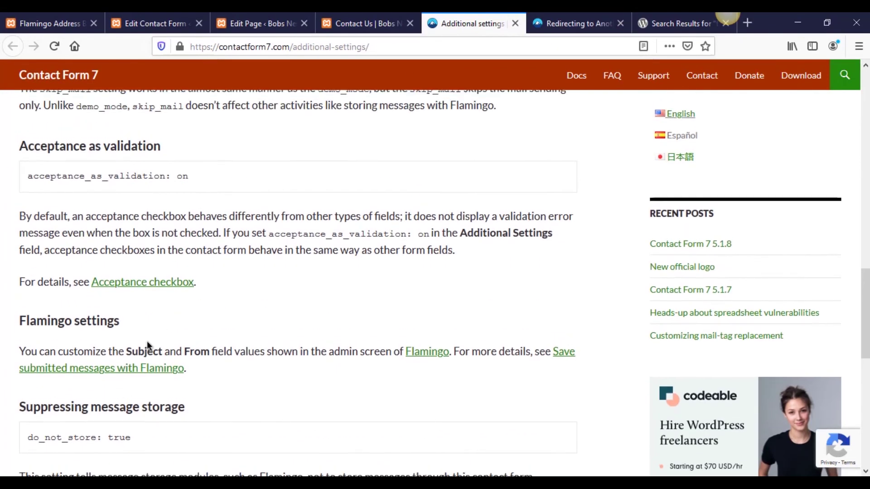
{"action": "scroll", "coordinate": [144, 345], "scroll_direction": "up", "scroll_amount": 3}
{"action": "scroll", "coordinate": [113, 249], "scroll_direction": "up", "scroll_amount": 4}
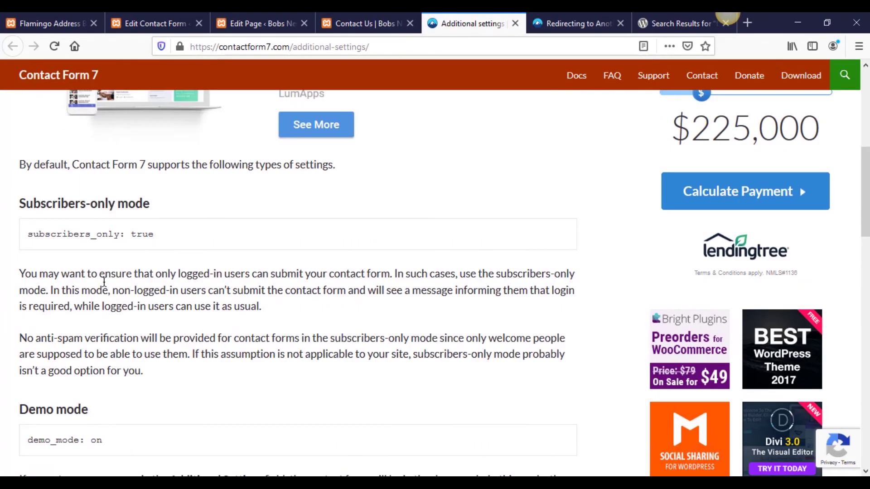
- Look over the form fields on the public Contact Us page and return to the page's header
{"action": "left_click", "coordinate": [340, 24]}
{"action": "scroll", "coordinate": [300, 286], "scroll_direction": "down", "scroll_amount": 12}
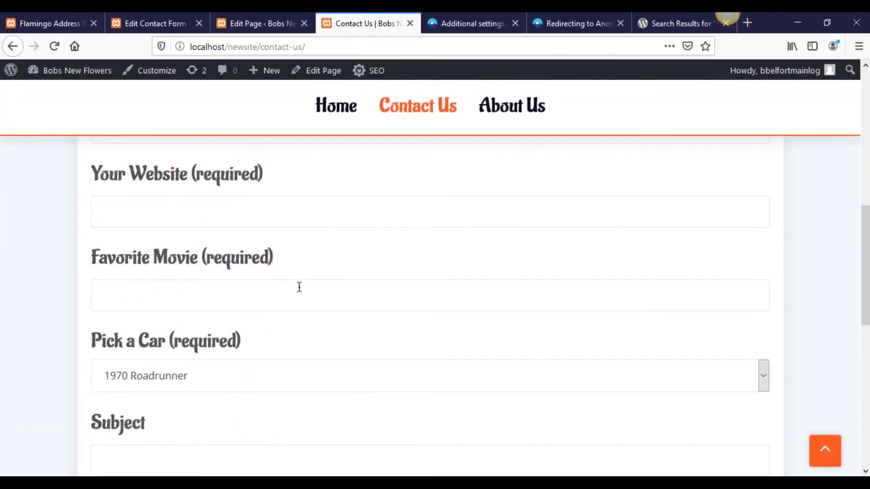
{"action": "scroll", "coordinate": [298, 290], "scroll_direction": "up", "scroll_amount": 8}
{"action": "scroll", "coordinate": [297, 293], "scroll_direction": "up", "scroll_amount": 3}
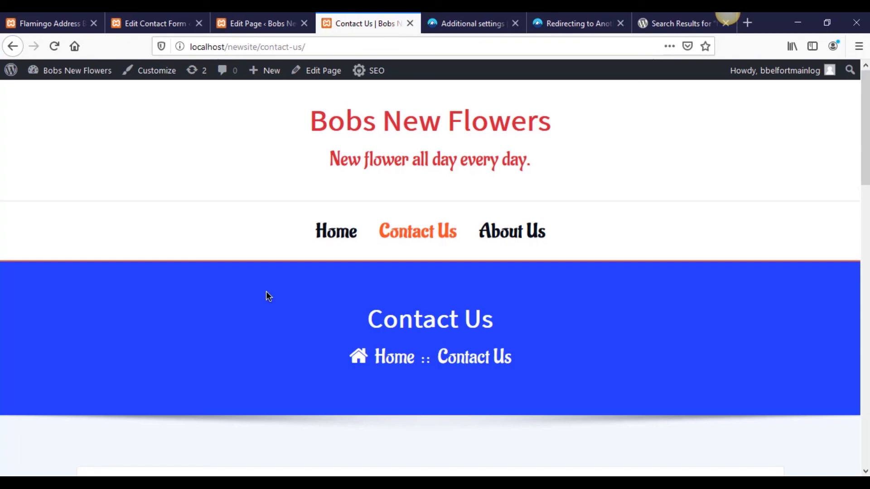
- Open the site's public Home page and look over its banner, feature boxes and latest news section, returning to the page header
{"action": "left_click", "coordinate": [325, 232]}
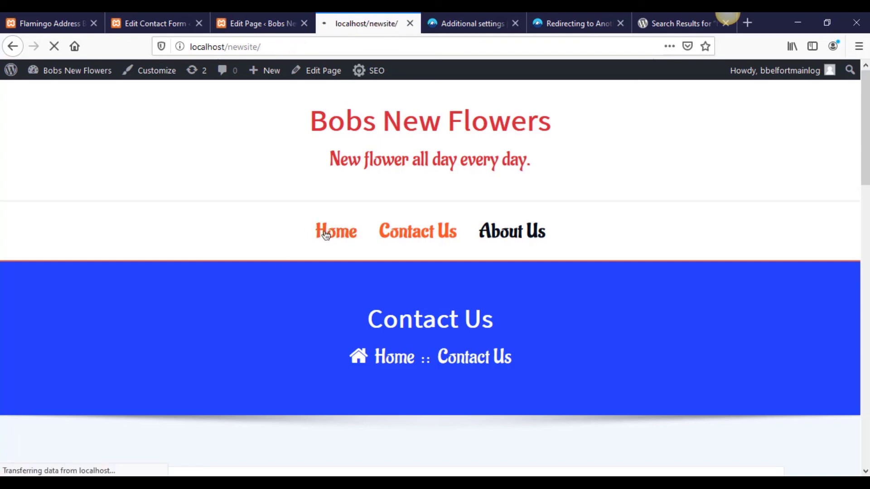
{"action": "scroll", "coordinate": [317, 240], "scroll_direction": "down", "scroll_amount": 5}
{"action": "scroll", "coordinate": [316, 248], "scroll_direction": "down", "scroll_amount": 10}
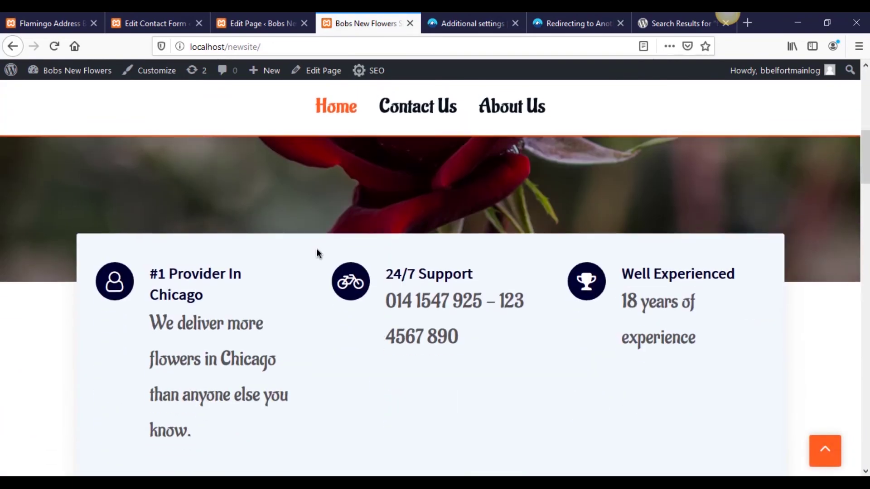
{"action": "scroll", "coordinate": [316, 253], "scroll_direction": "down", "scroll_amount": 10}
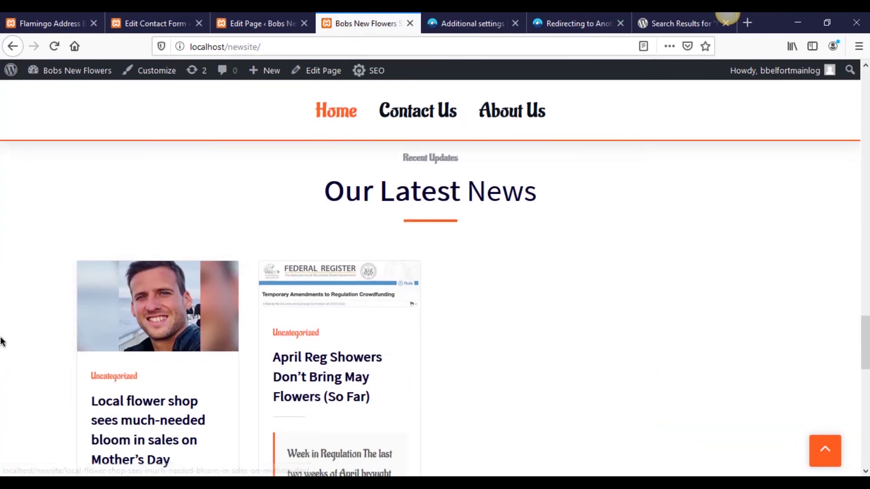
{"action": "scroll", "coordinate": [2, 339], "scroll_direction": "up", "scroll_amount": 20}
{"action": "scroll", "coordinate": [2, 339], "scroll_direction": "up", "scroll_amount": 3}
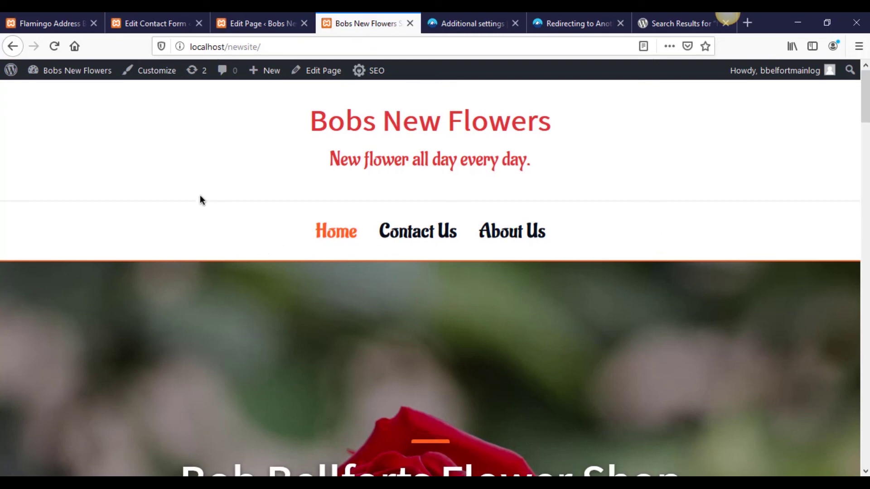
{"action": "scroll", "coordinate": [200, 197], "scroll_direction": "down", "scroll_amount": 6}
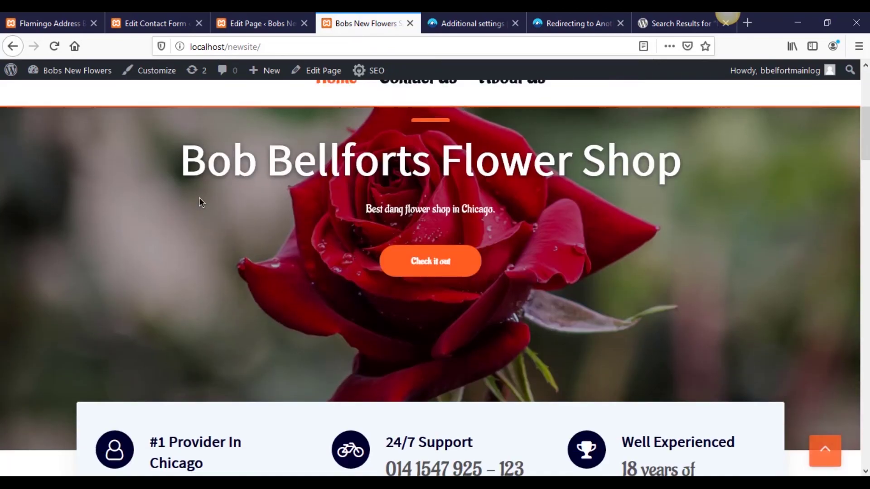
{"action": "scroll", "coordinate": [200, 197], "scroll_direction": "up", "scroll_amount": 6}
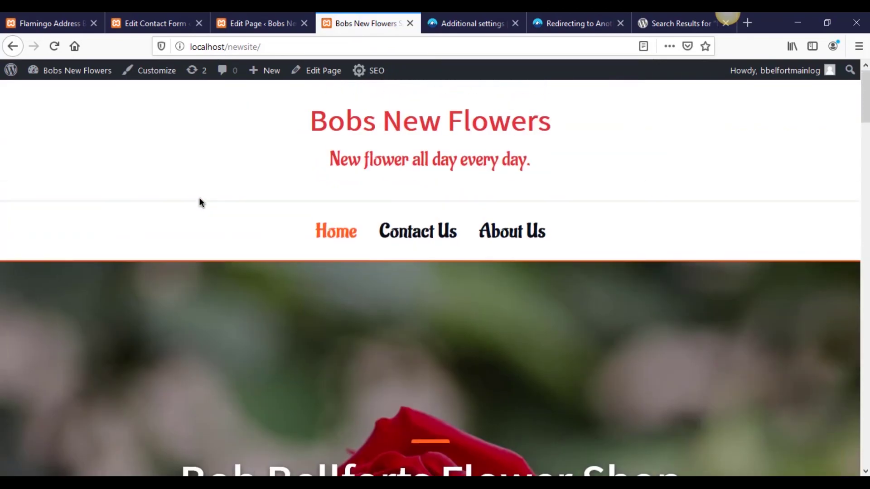